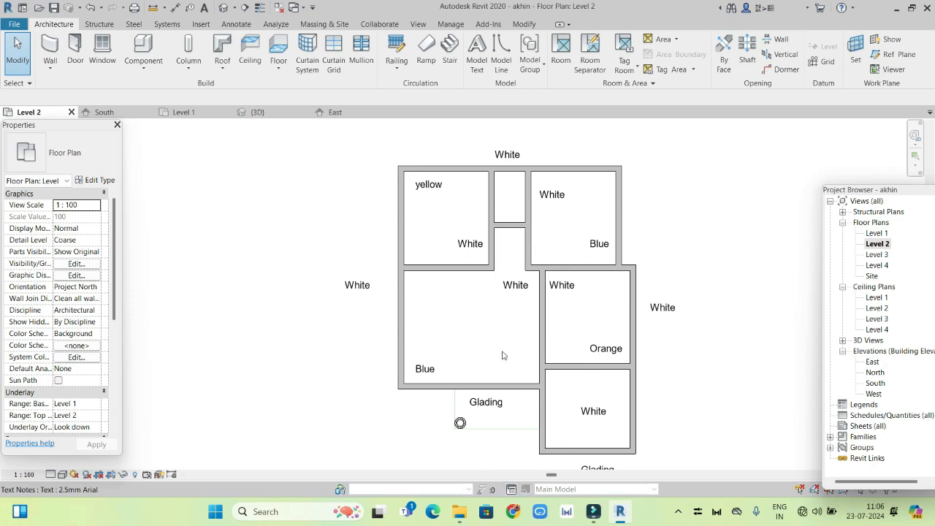
Open the project's Material Browser, dismissing the save reminder, and examine the list of existing materials.
{"action": "left_click", "coordinate": [451, 24]}
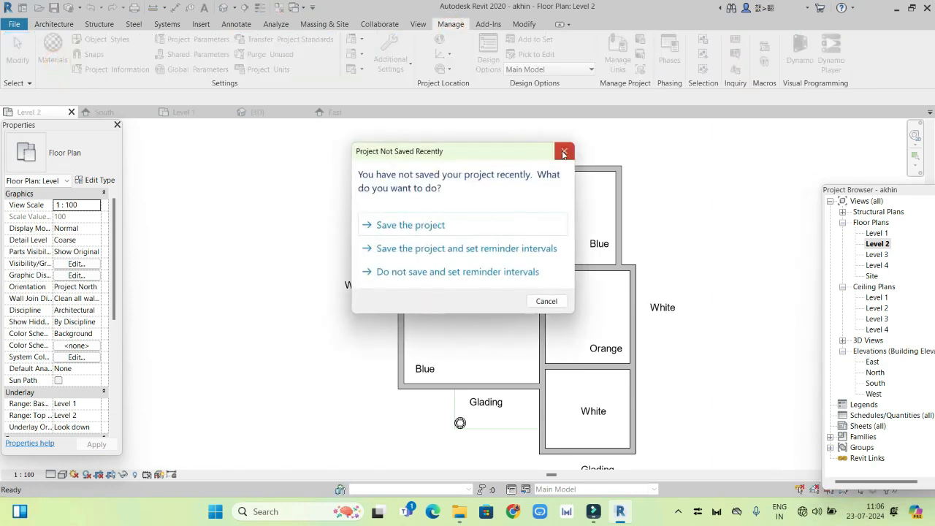
{"action": "left_click", "coordinate": [564, 152]}
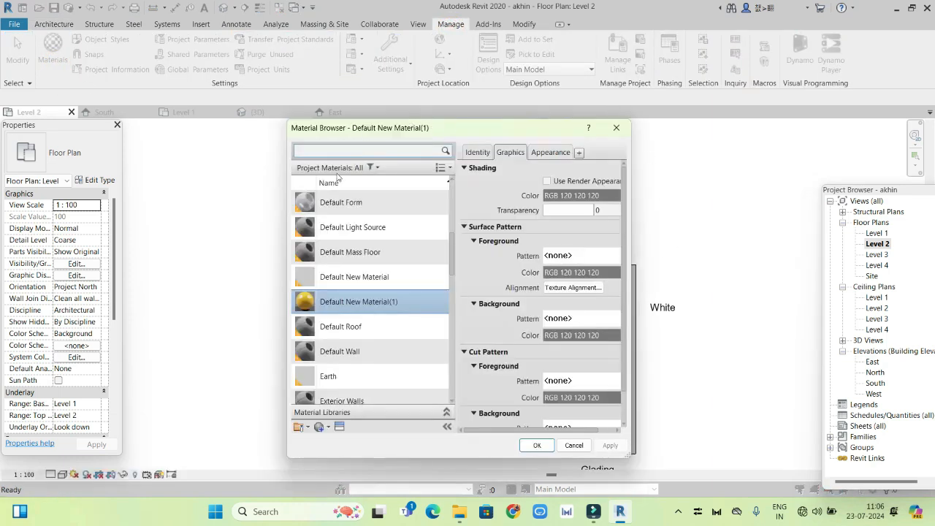
{"action": "scroll", "coordinate": [395, 351], "scroll_direction": "down", "scroll_amount": 1}
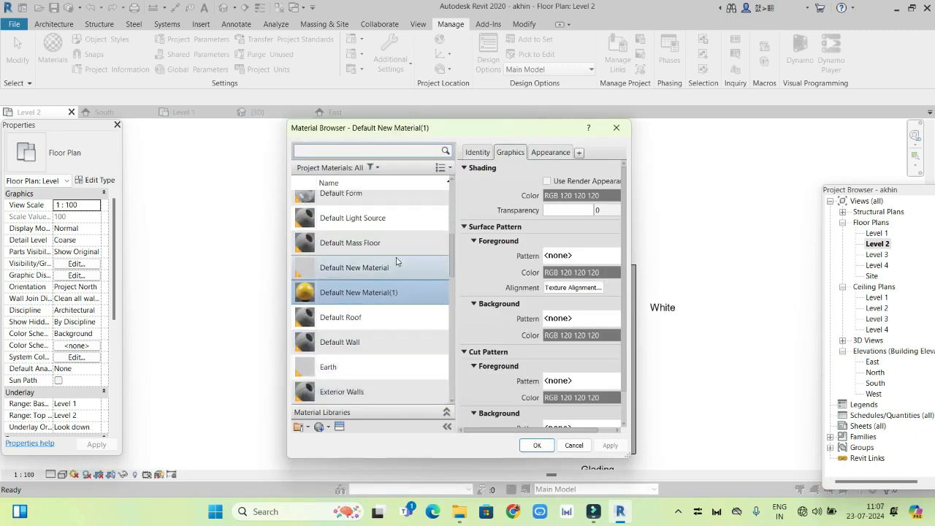
{"action": "scroll", "coordinate": [381, 295], "scroll_direction": "down", "scroll_amount": 5}
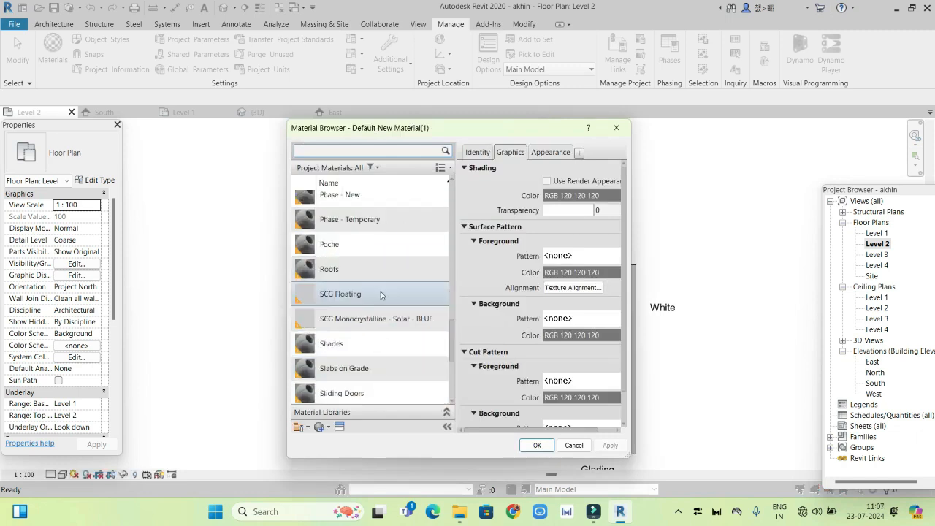
{"action": "scroll", "coordinate": [381, 295], "scroll_direction": "down", "scroll_amount": 3}
{"action": "scroll", "coordinate": [381, 292], "scroll_direction": "up", "scroll_amount": 5}
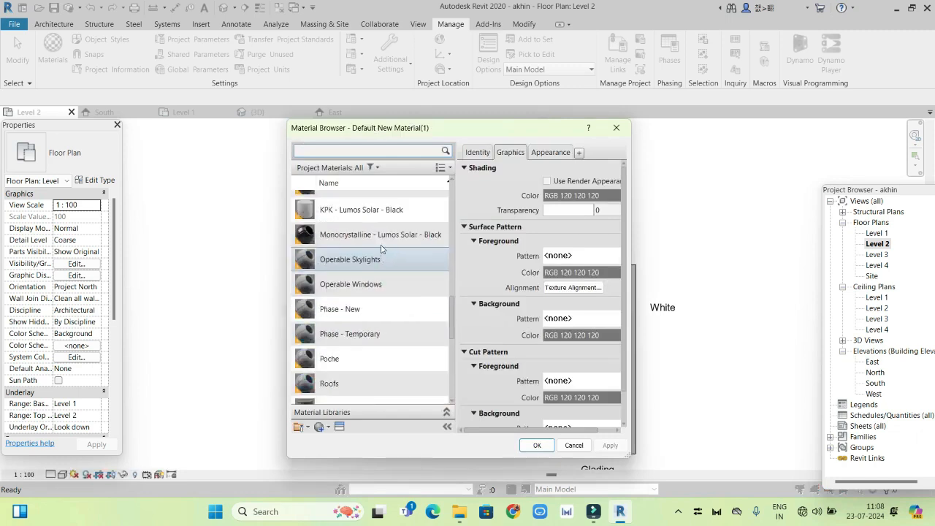
{"action": "scroll", "coordinate": [381, 247], "scroll_direction": "down", "scroll_amount": 3}
{"action": "scroll", "coordinate": [384, 236], "scroll_direction": "up", "scroll_amount": 9}
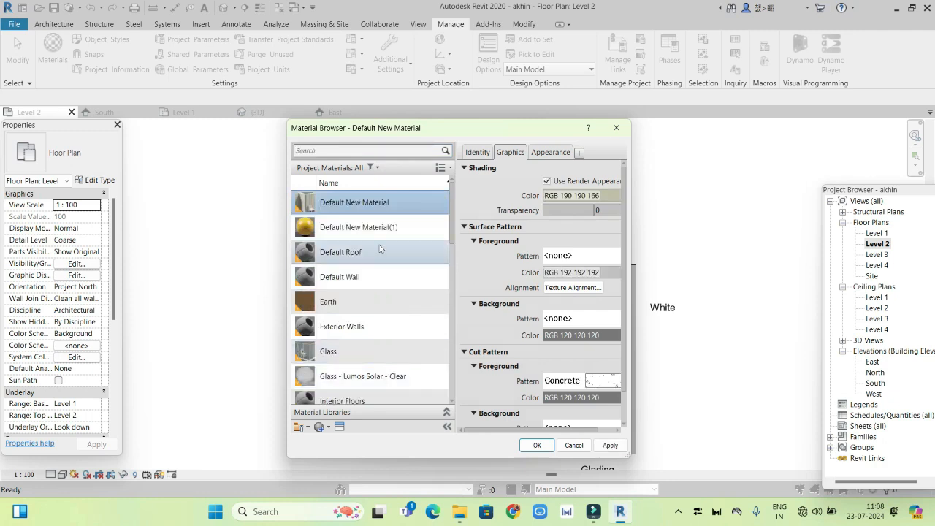
Delete all existing materials from the project's material list.
{"action": "key", "text": "Delete"}
{"action": "key", "text": "Delete"}
{"action": "right_click", "coordinate": [399, 208]}
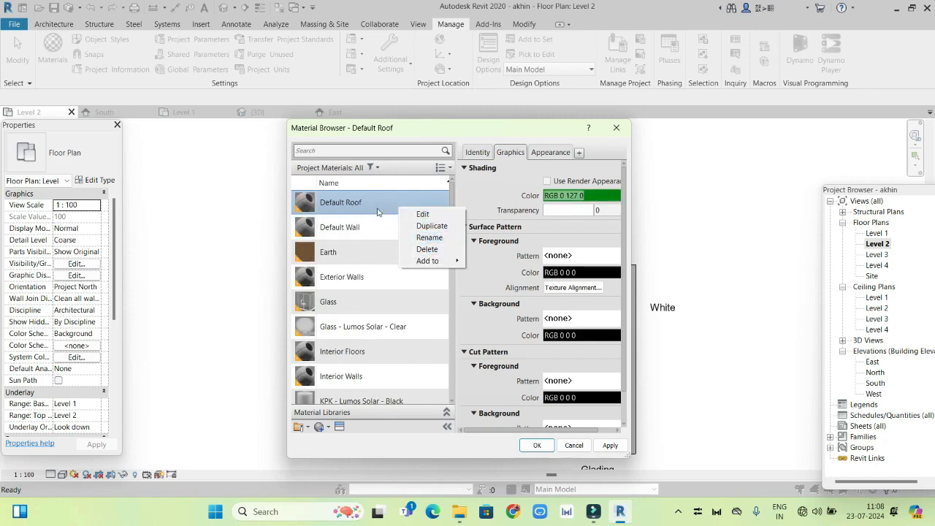
{"action": "left_click", "coordinate": [378, 212]}
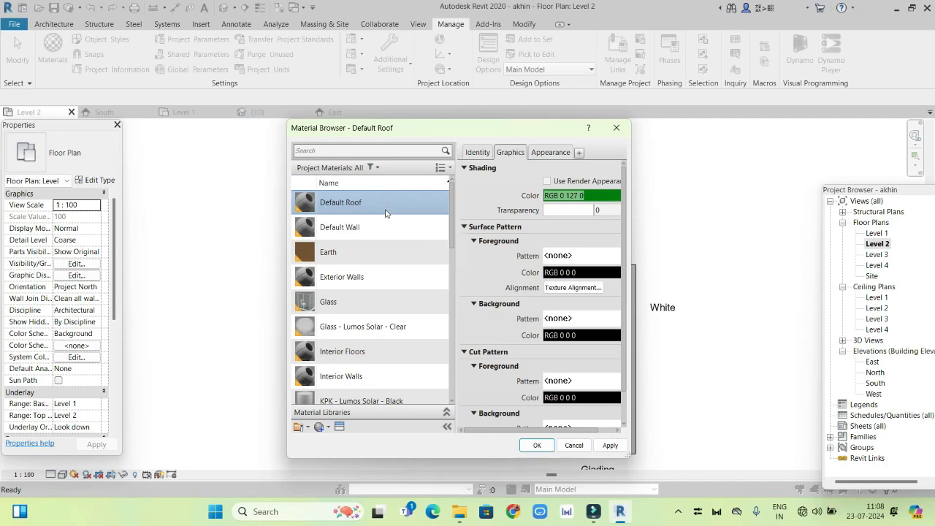
{"action": "key", "text": "Delete"}
{"action": "key", "text": "Delete"}
{"action": "key", "text": "Delete"}
{"action": "key", "text": "Delete"}
{"action": "key", "text": "Delete"}
{"action": "key", "text": "Delete"}
{"action": "key", "text": "Delete"}
{"action": "key", "text": "Delete"}
{"action": "key", "text": "Delete"}
{"action": "key", "text": "Delete"}
{"action": "key", "text": "Delete"}
{"action": "key", "text": "Delete"}
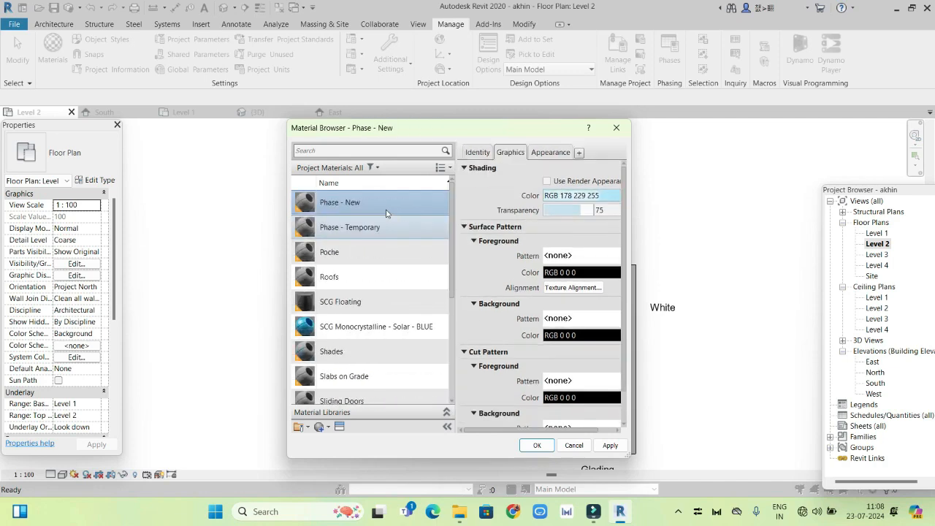
{"action": "key", "text": "Delete"}
{"action": "key", "text": "Delete"}
{"action": "key", "text": "Delete"}
{"action": "key", "text": "Delete"}
{"action": "key", "text": "Delete"}
{"action": "key", "text": "Delete"}
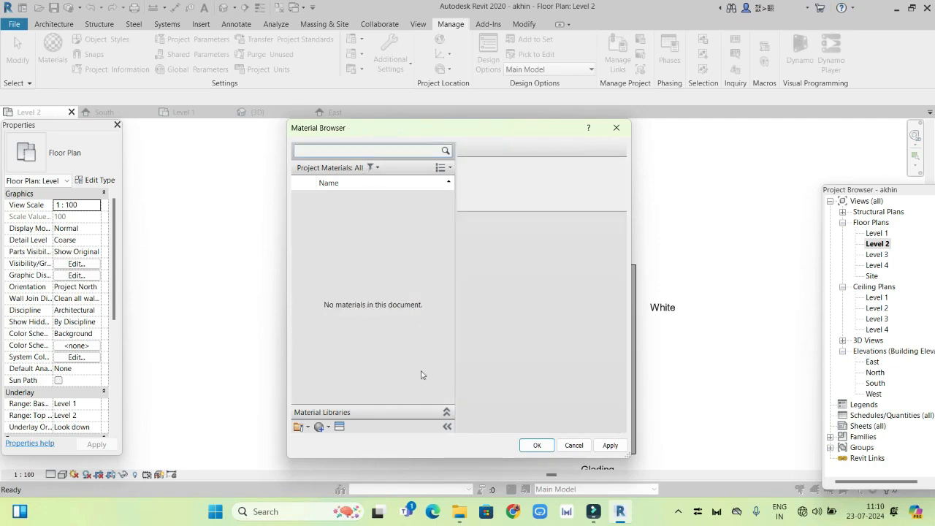
Create a new material in the emptied project list and add a second default material beside it.
{"action": "left_click", "coordinate": [319, 429]}
{"action": "left_click", "coordinate": [349, 443]}
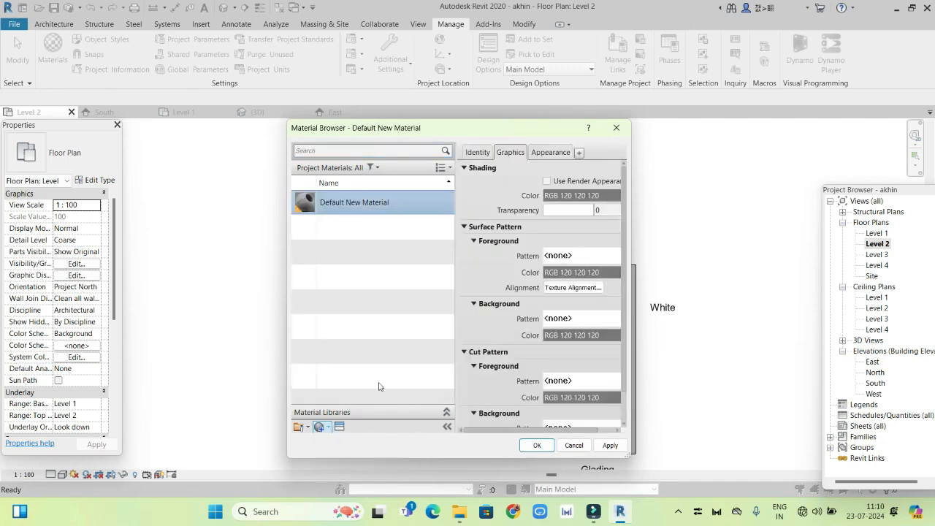
{"action": "right_click", "coordinate": [392, 214]}
{"action": "left_click", "coordinate": [418, 220]}
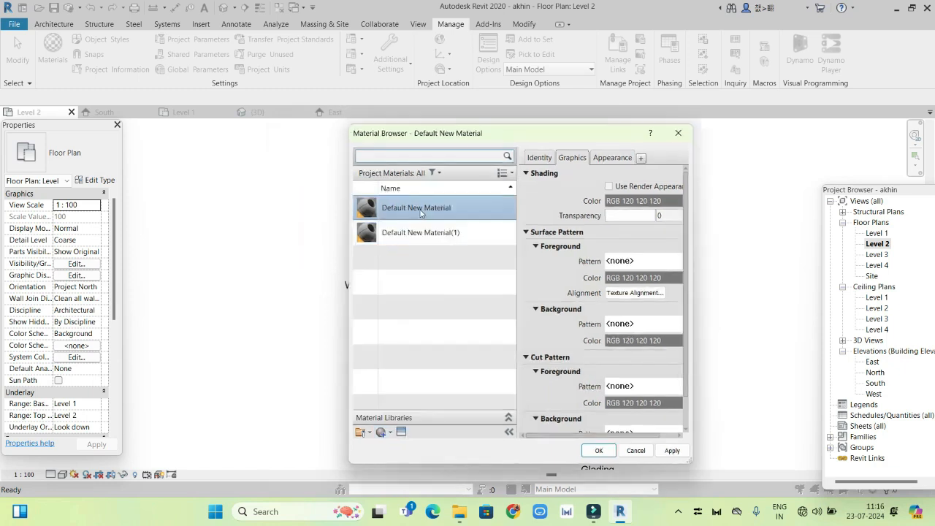
Rename the material Default New Material as FINISHING.
{"action": "right_click", "coordinate": [420, 213]}
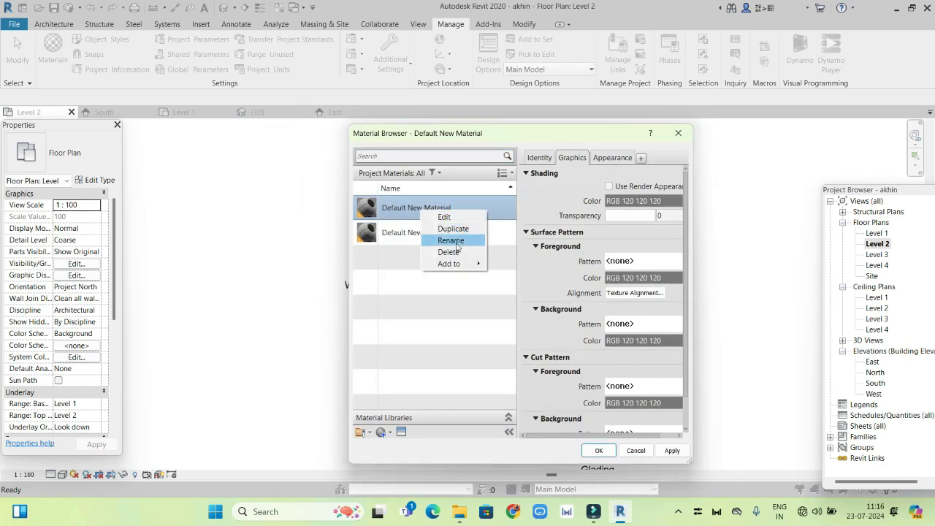
{"action": "left_click", "coordinate": [452, 241]}
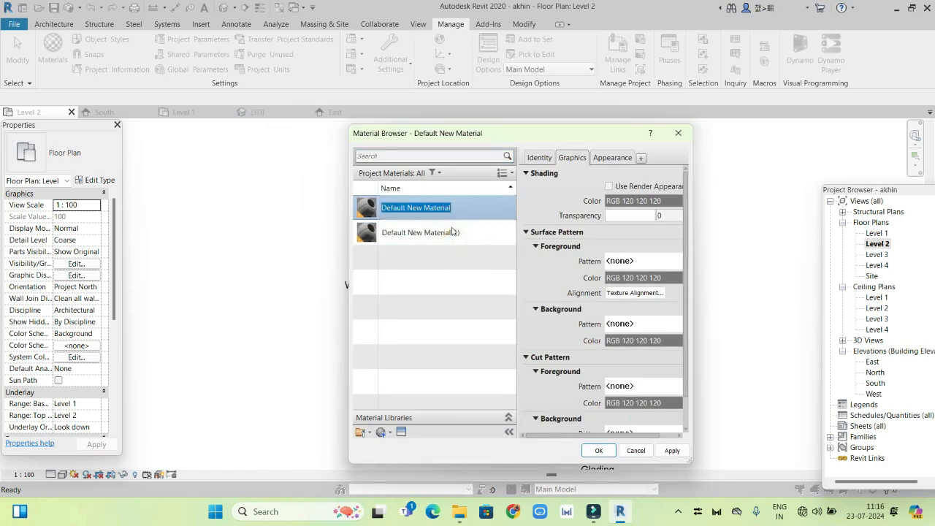
{"action": "type", "text": "FINISHING"}
{"action": "key", "text": "Return"}
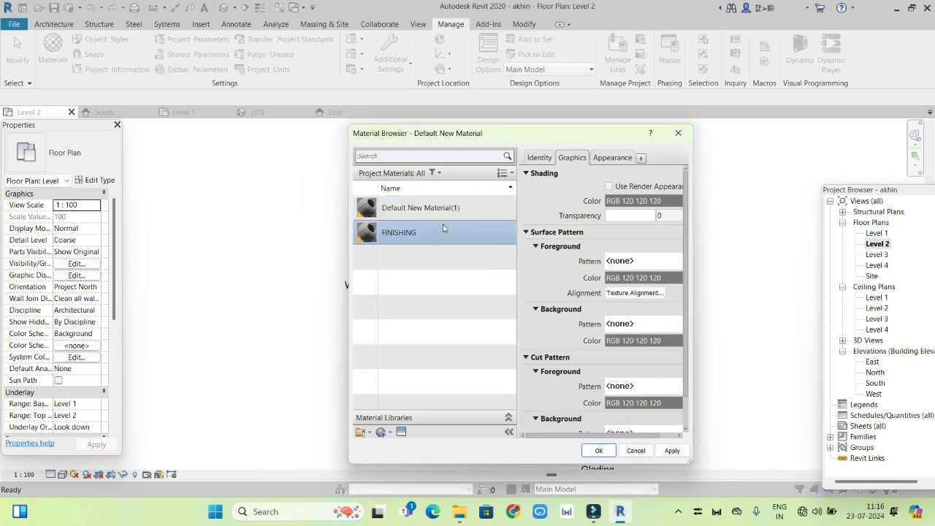
Rename the remaining default material, Default New Material(1), as GLADING.
{"action": "left_click", "coordinate": [443, 212]}
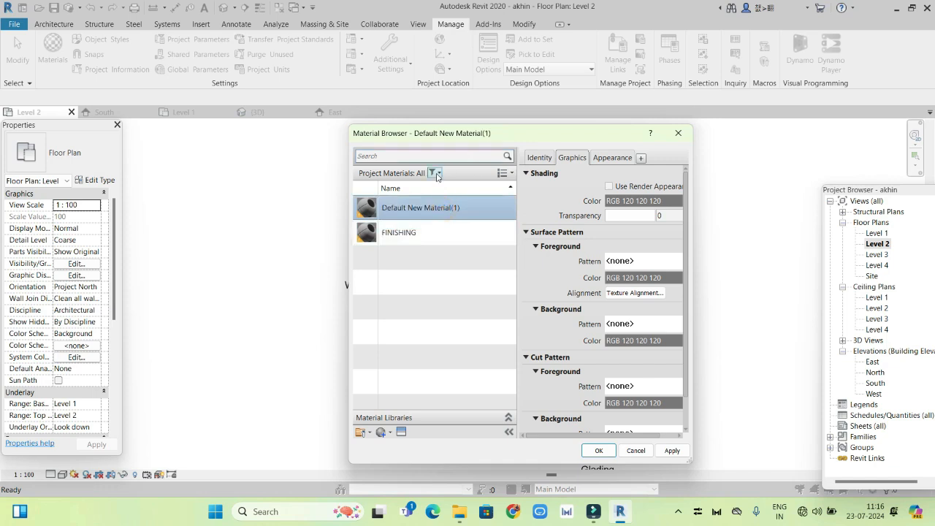
{"action": "right_click", "coordinate": [459, 208]}
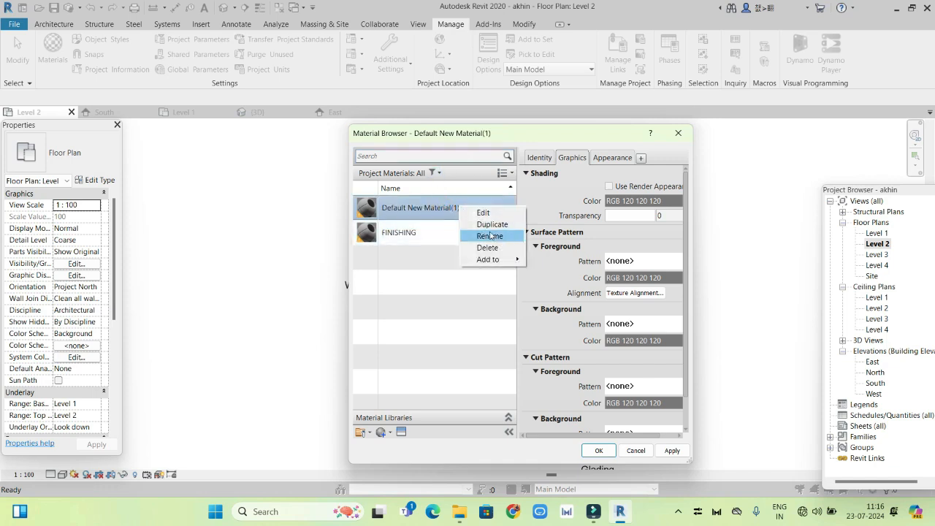
{"action": "left_click", "coordinate": [490, 234]}
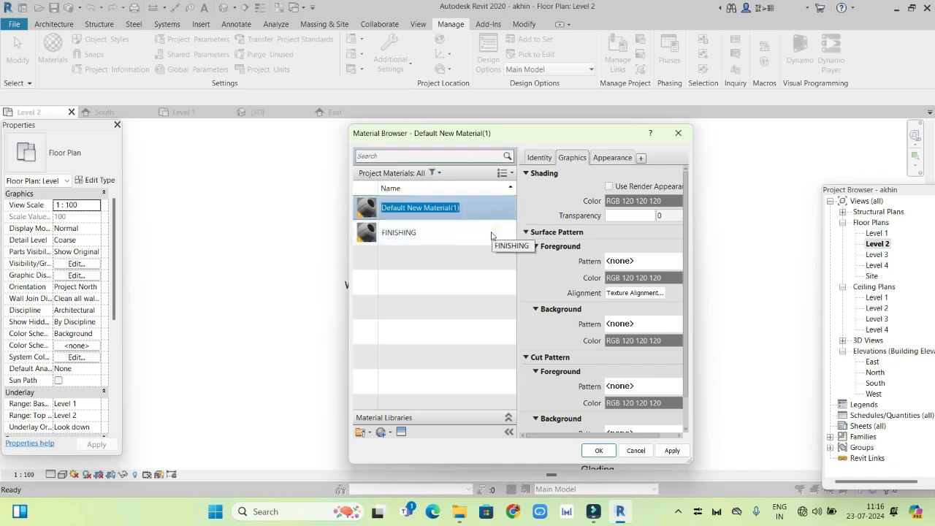
{"action": "type", "text": "GLADING"}
{"action": "key", "text": "Return"}
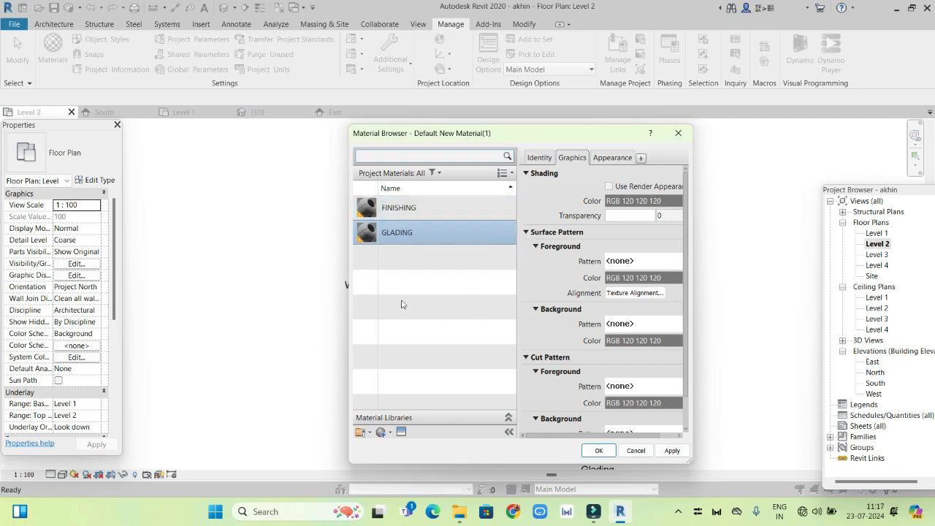
Duplicate the GLADING material and rename the copy YELLOW.
{"action": "right_click", "coordinate": [422, 238]}
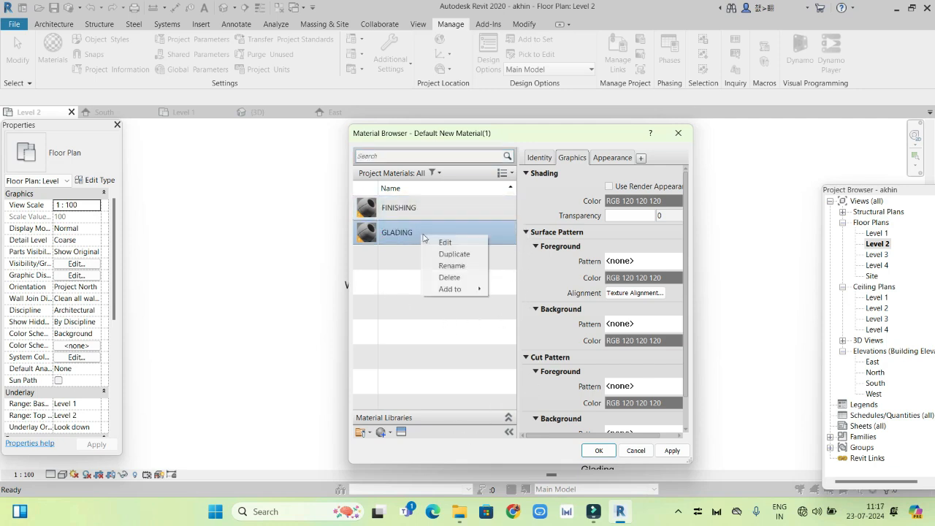
{"action": "left_click", "coordinate": [460, 254]}
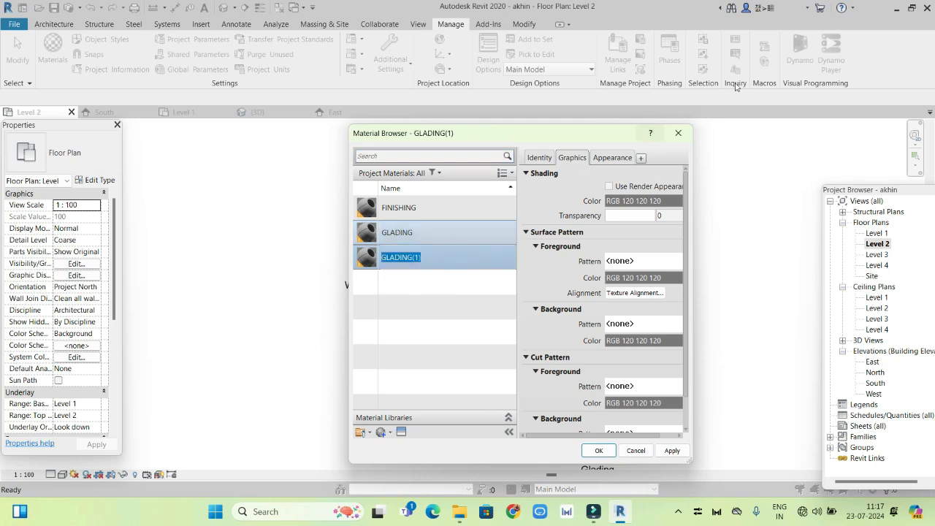
{"action": "left_click", "coordinate": [680, 134]}
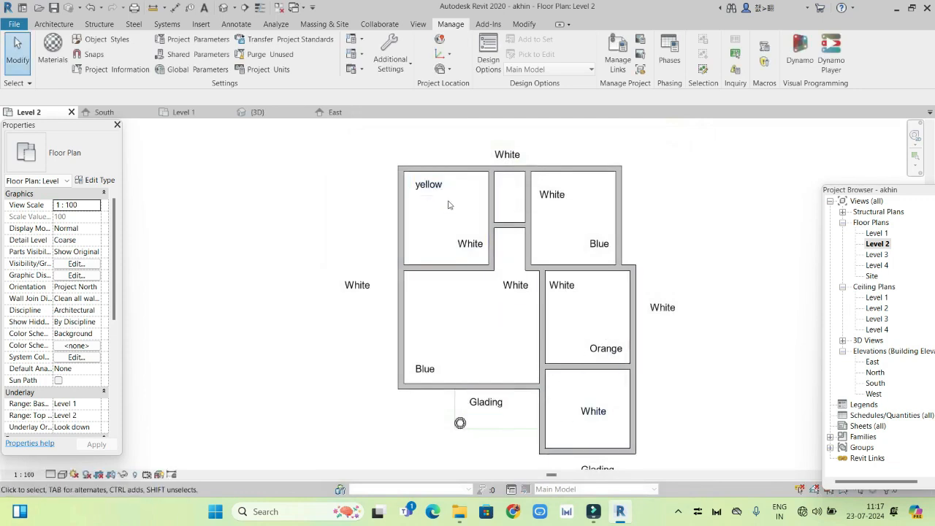
{"action": "mouse_move", "coordinate": [596, 512]}
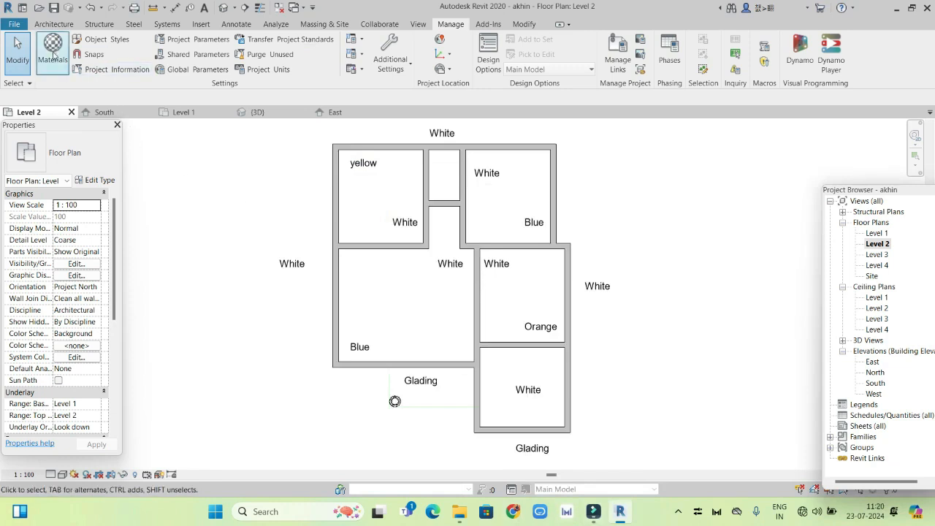
{"action": "left_click", "coordinate": [52, 53]}
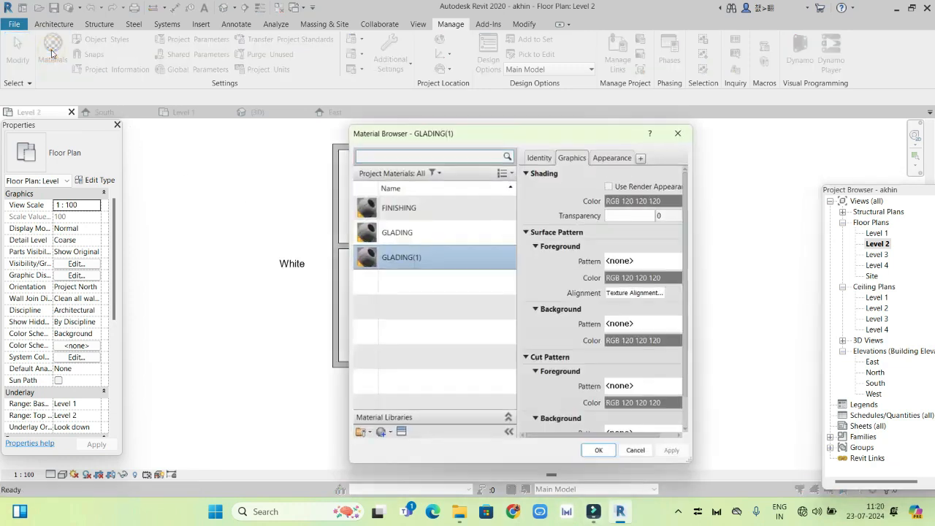
{"action": "right_click", "coordinate": [420, 259]}
{"action": "left_click", "coordinate": [452, 288]}
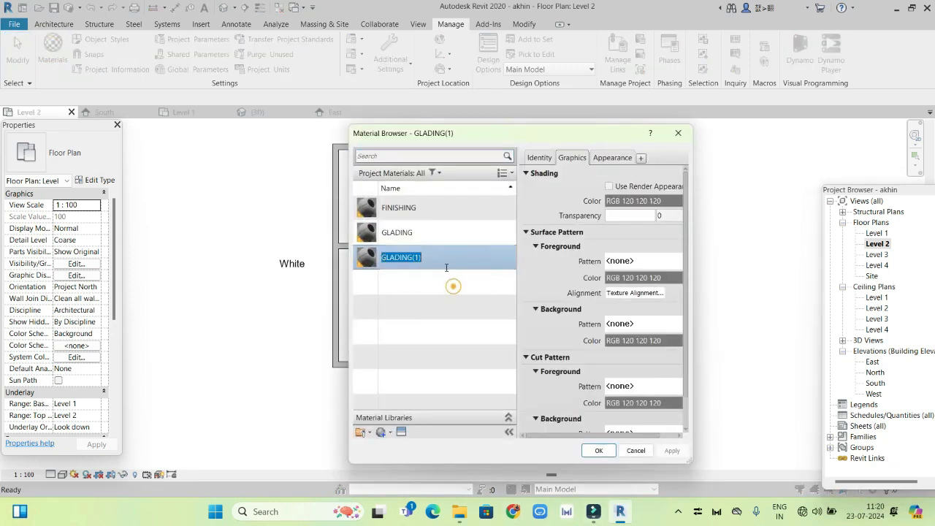
{"action": "type", "text": "YELLOW"}
{"action": "key", "text": "Return"}
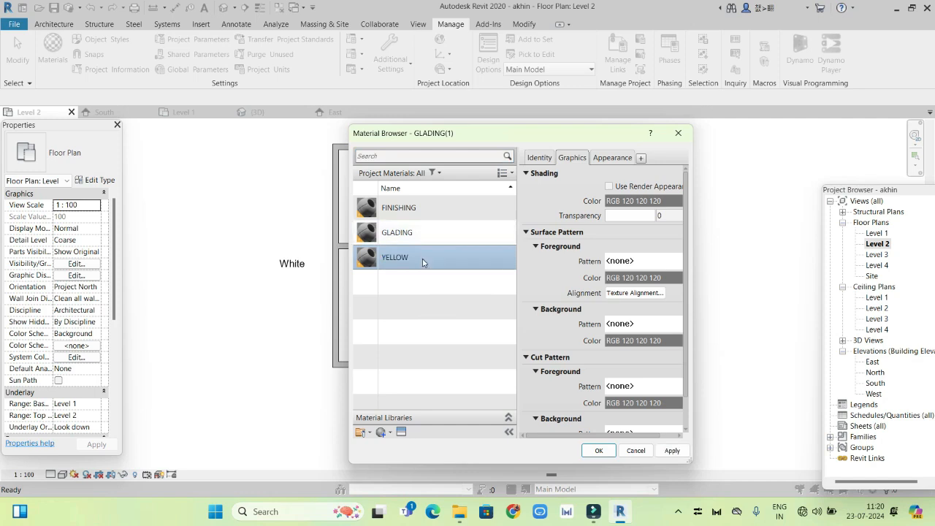
Duplicate the YELLOW material and rename the copy ORANGE.
{"action": "right_click", "coordinate": [424, 265]}
{"action": "left_click", "coordinate": [470, 279]}
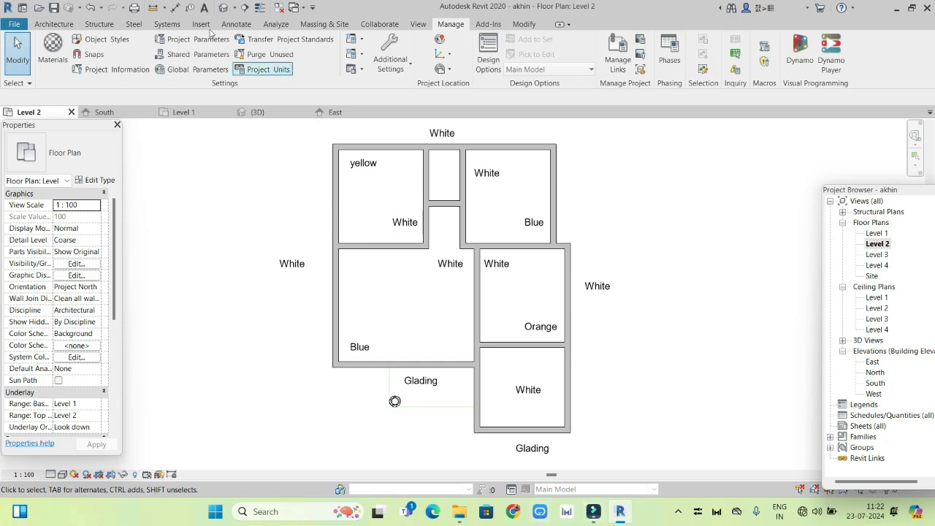
{"action": "left_click", "coordinate": [46, 59]}
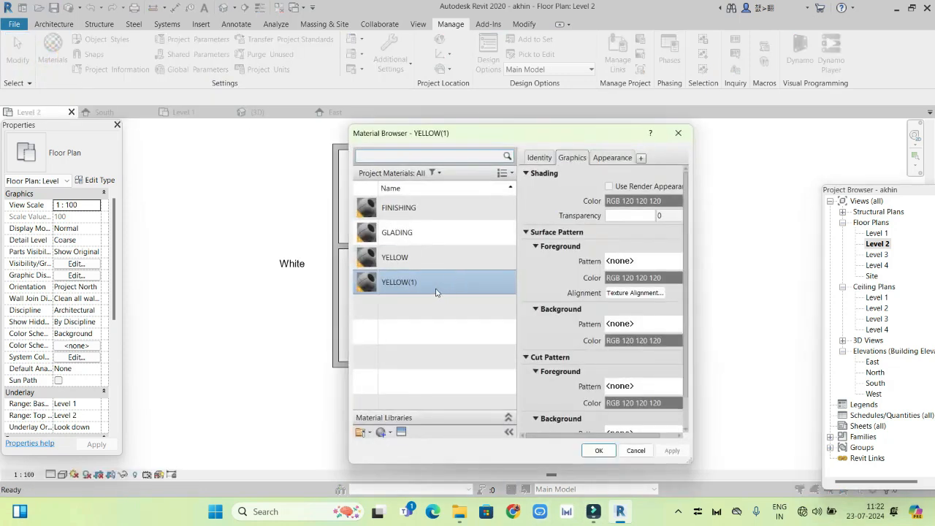
{"action": "right_click", "coordinate": [436, 291]}
{"action": "left_click", "coordinate": [466, 317]}
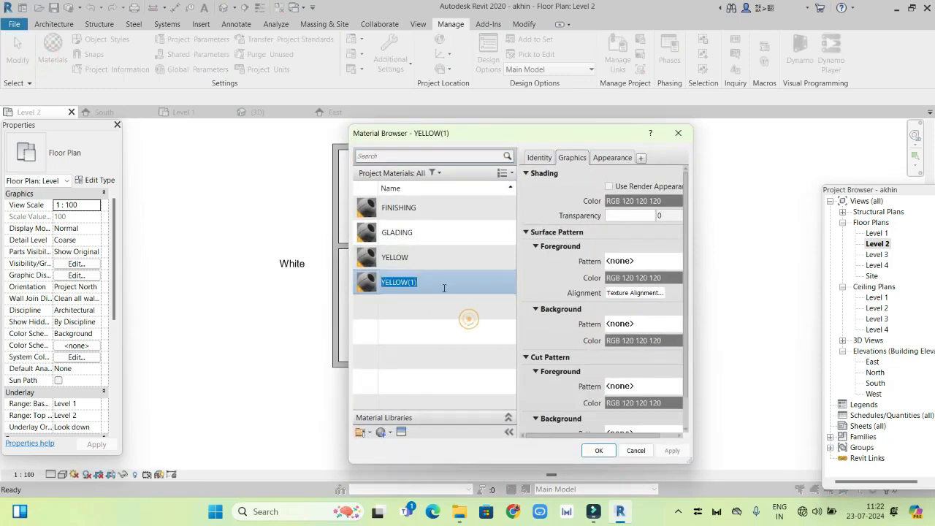
{"action": "type", "text": "ORANGE"}
{"action": "key", "text": "Return"}
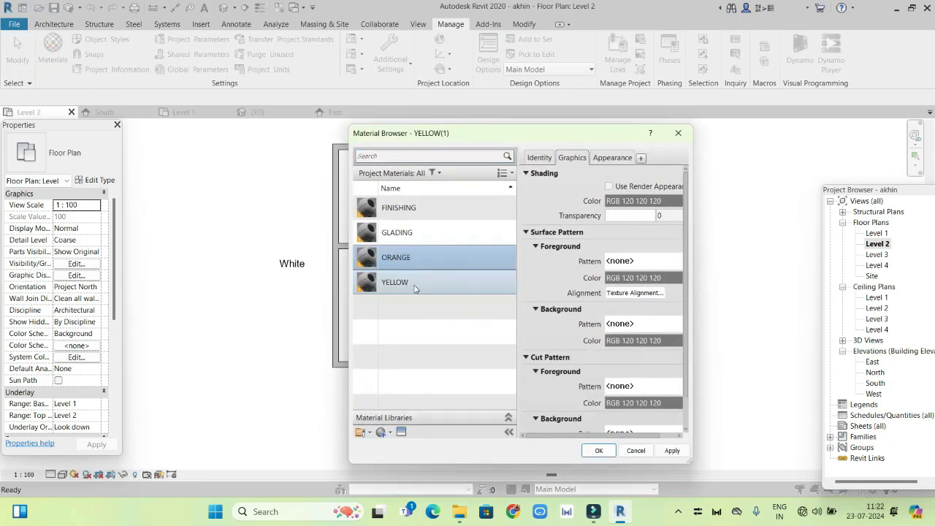
Duplicate the YELLOW material again and name the copy BLUE.
{"action": "left_click", "coordinate": [415, 289]}
{"action": "right_click", "coordinate": [415, 287]}
{"action": "left_click", "coordinate": [447, 304]}
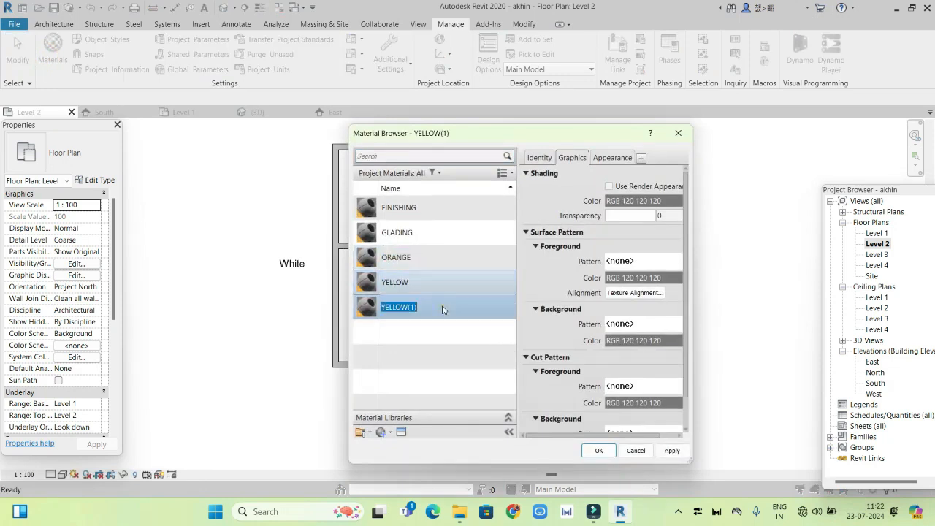
{"action": "type", "text": "B"}
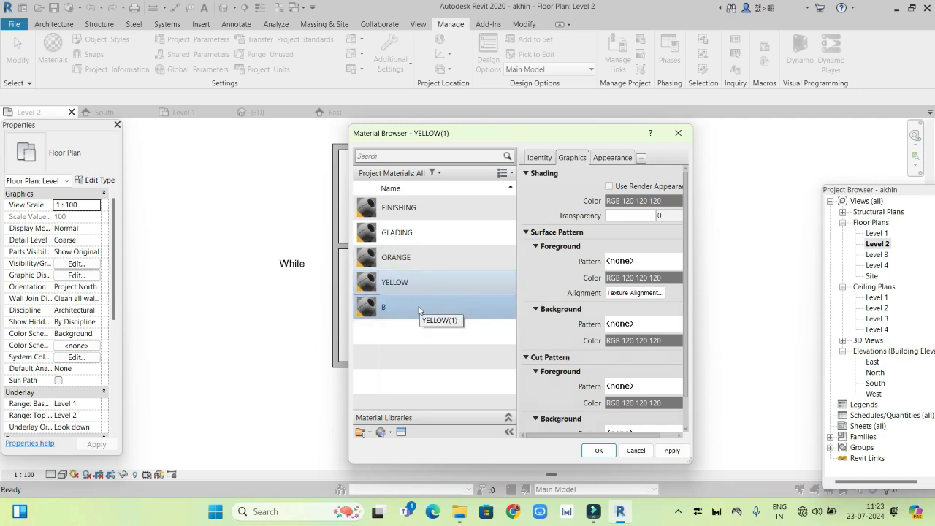
{"action": "type", "text": "LUE"}
{"action": "key", "text": "Return"}
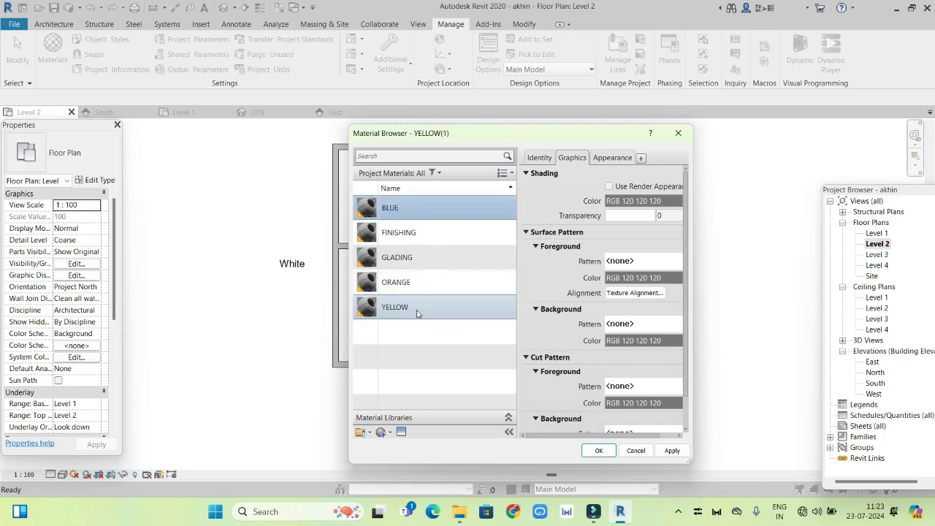
Duplicate the YELLOW material, rename the copy WHITE, and apply the material changes.
{"action": "left_click", "coordinate": [417, 307]}
{"action": "right_click", "coordinate": [417, 307]}
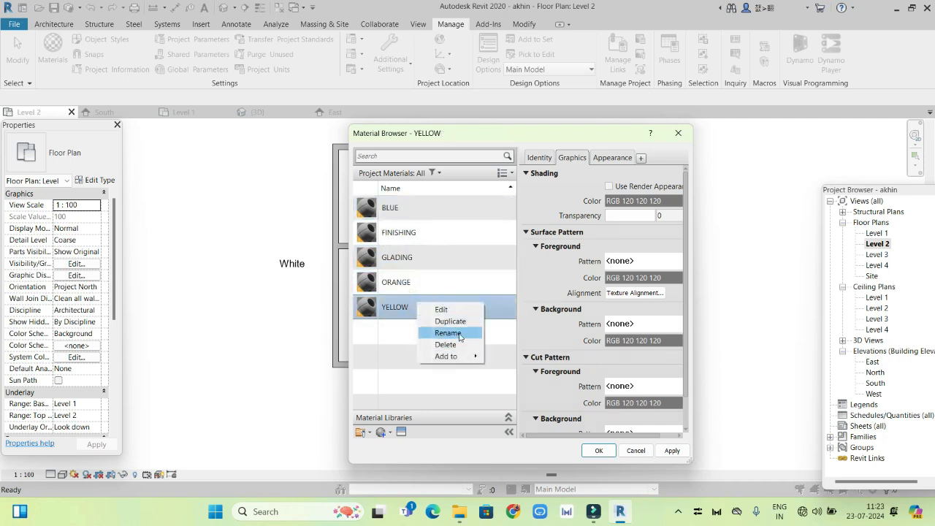
{"action": "left_click", "coordinate": [456, 322]}
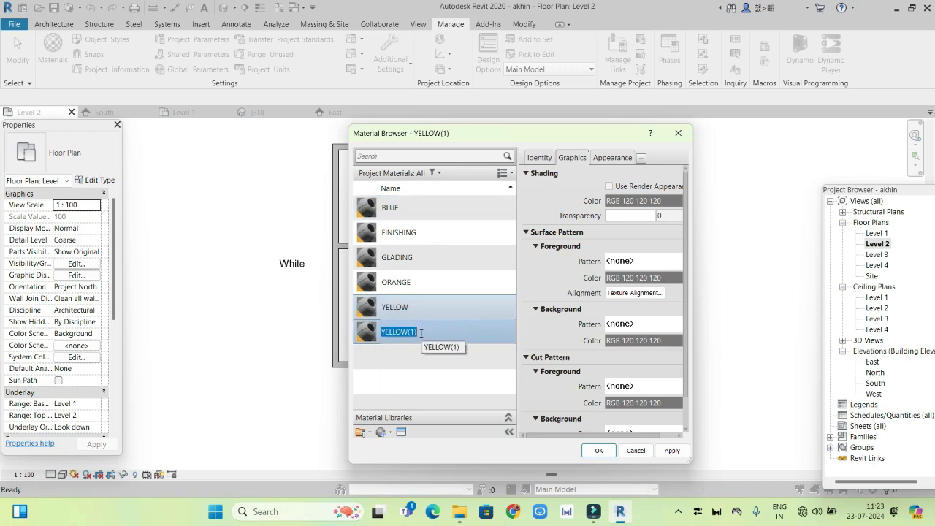
{"action": "type", "text": "WHITE"}
{"action": "key", "text": "Return"}
{"action": "left_click", "coordinate": [671, 450]}
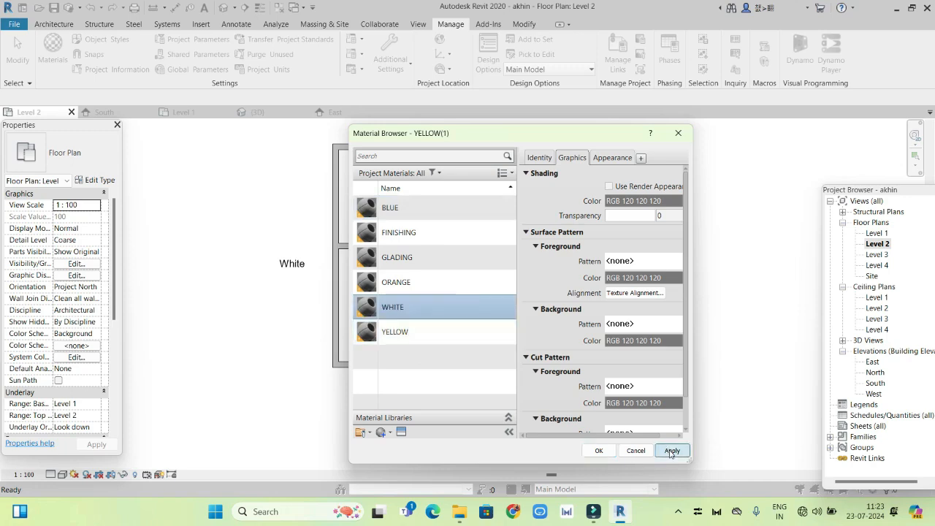
{"action": "left_click", "coordinate": [599, 450]}
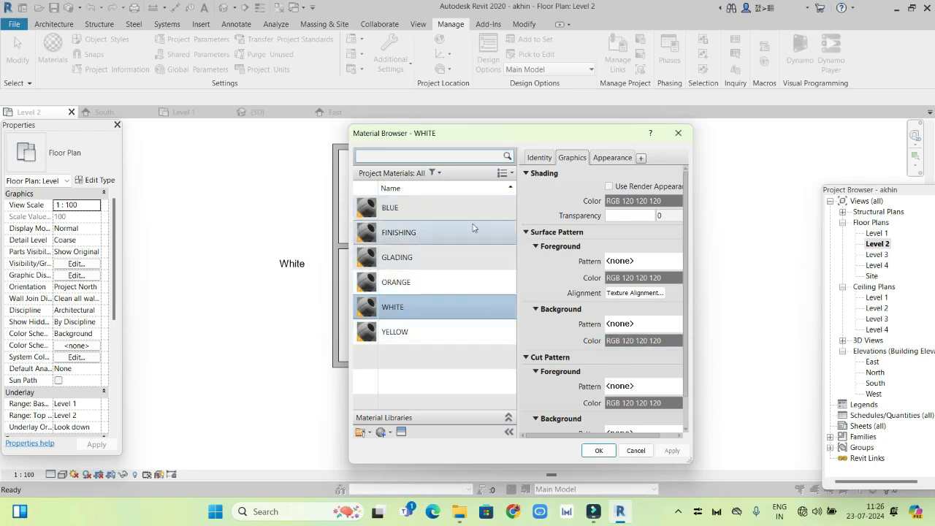
Show the BLUE material's appearance properties and browse the Paint category of the Appearance Library for a replacement asset.
{"action": "left_click", "coordinate": [618, 158]}
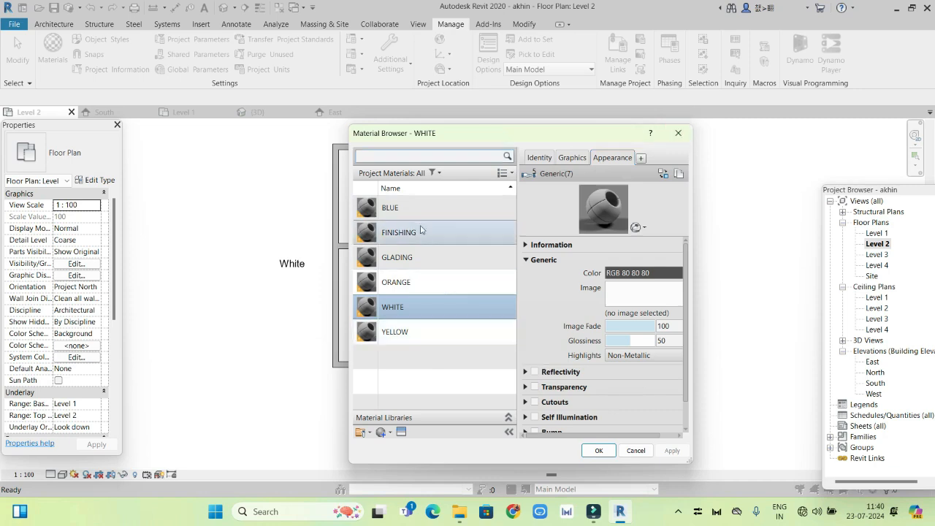
{"action": "left_click", "coordinate": [427, 218]}
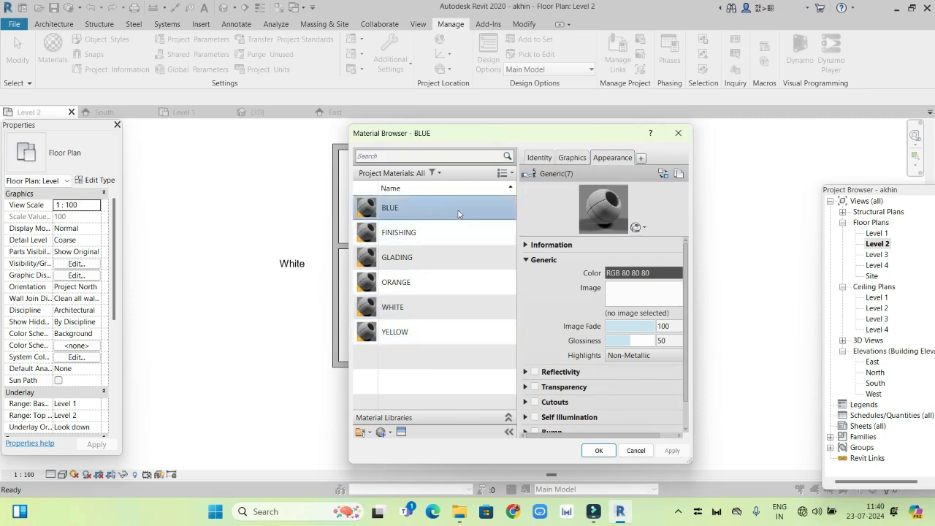
{"action": "left_click", "coordinate": [401, 432]}
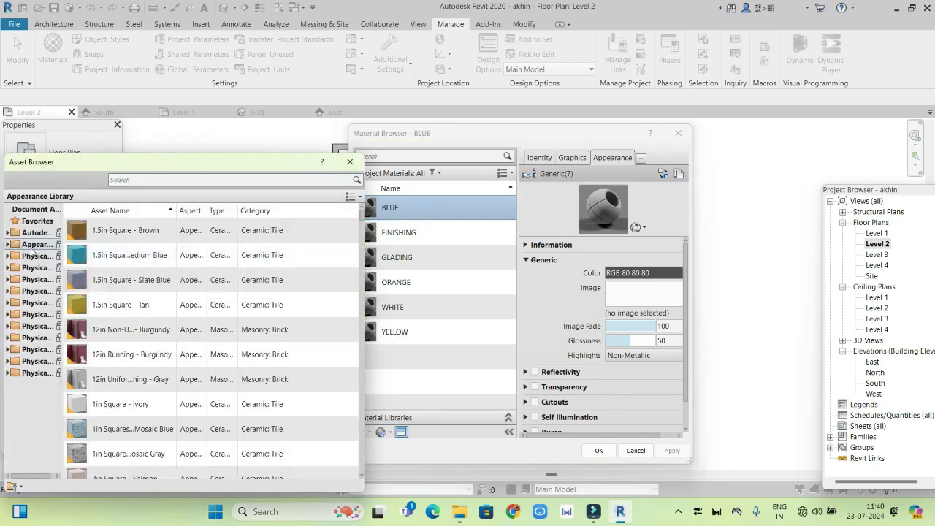
{"action": "double_click", "coordinate": [32, 244]}
{"action": "left_click", "coordinate": [34, 419]}
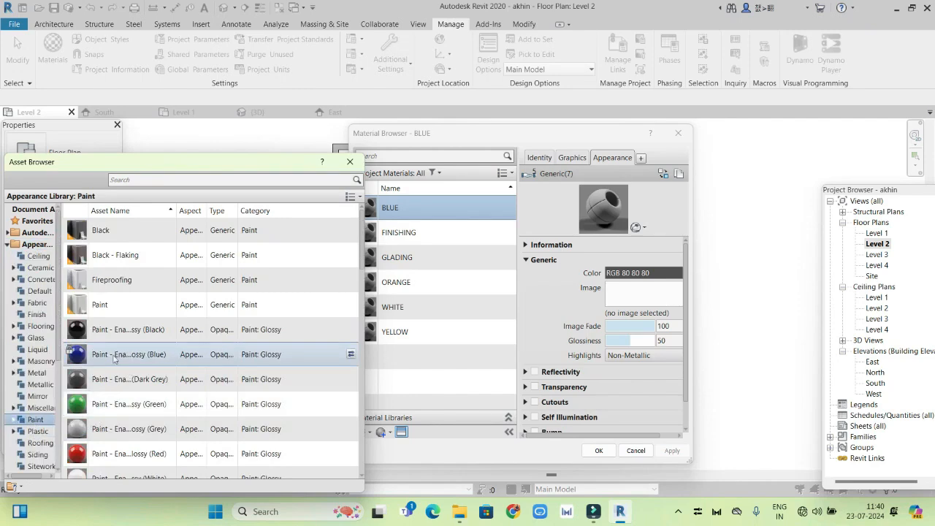
{"action": "scroll", "coordinate": [113, 358], "scroll_direction": "down", "scroll_amount": 10}
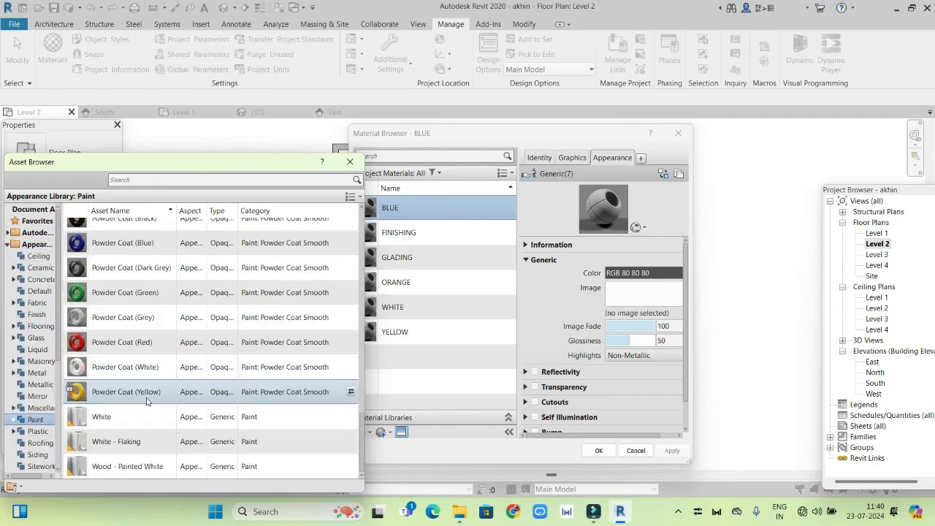
{"action": "scroll", "coordinate": [146, 399], "scroll_direction": "up", "scroll_amount": 8}
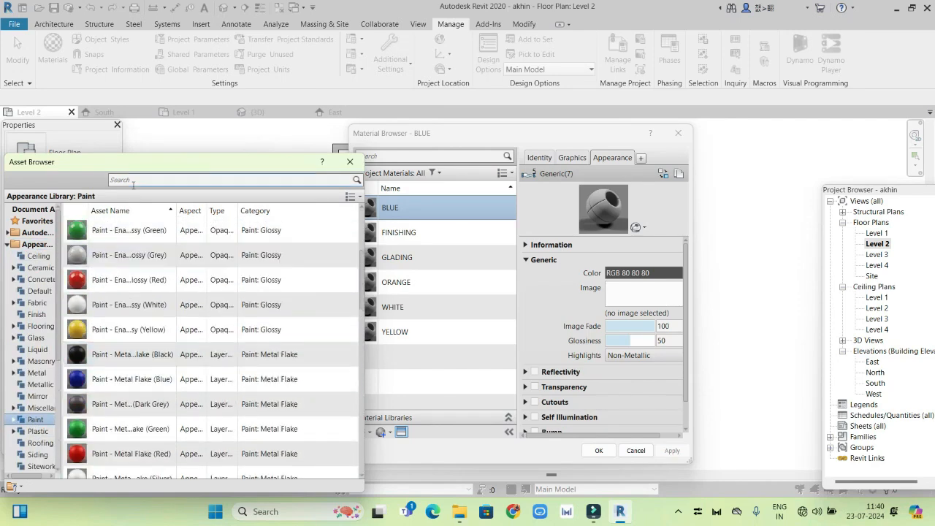
Search the paint assets for BLUE and apply Paint - Enamel Glossy (Blue) as the BLUE material's appearance.
{"action": "left_click", "coordinate": [133, 181]}
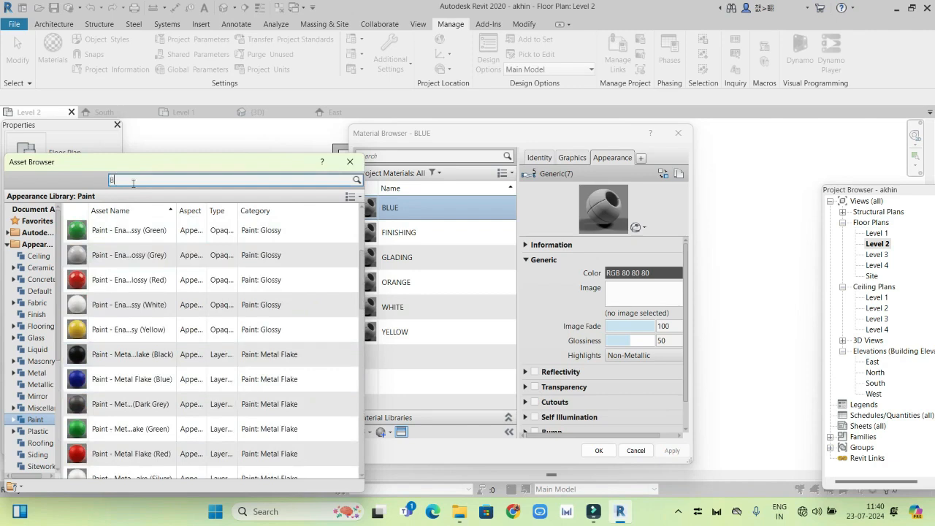
{"action": "type", "text": "BLUE"}
{"action": "key", "text": "Return"}
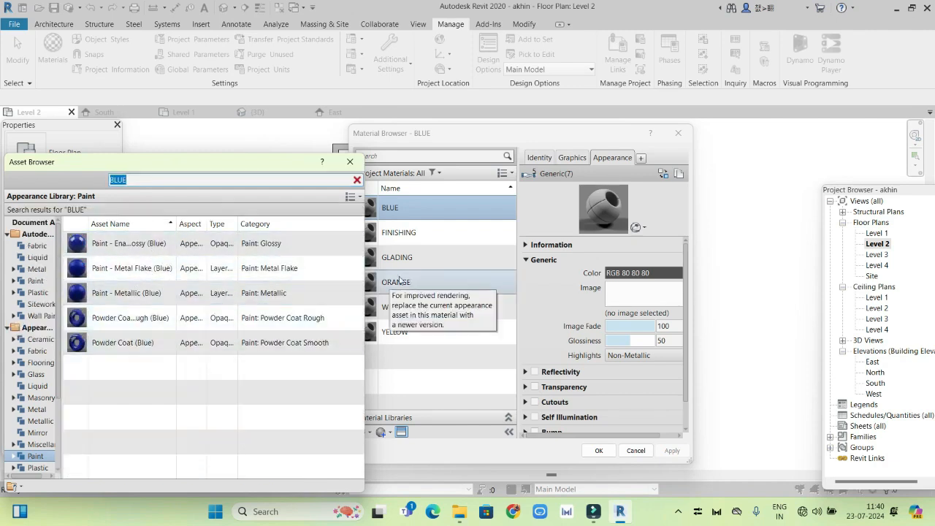
{"action": "double_click", "coordinate": [129, 244]}
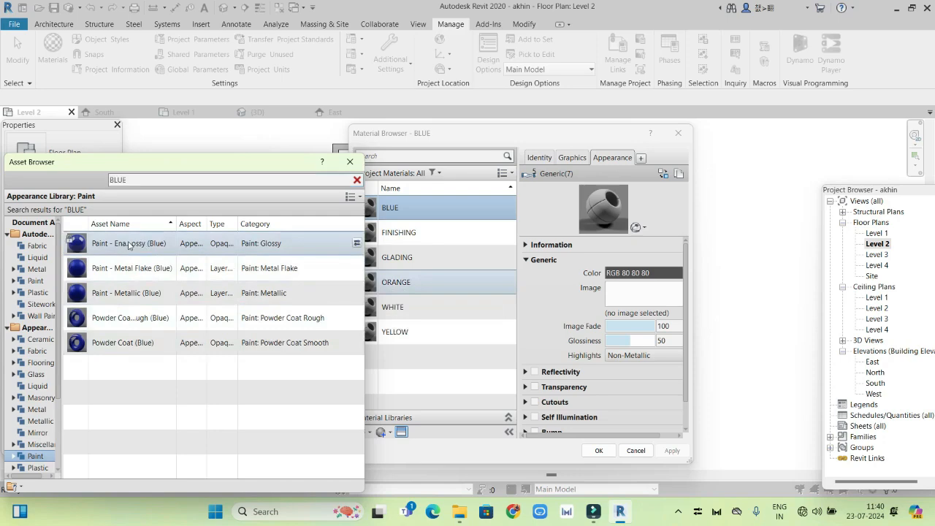
{"action": "left_click", "coordinate": [350, 162]}
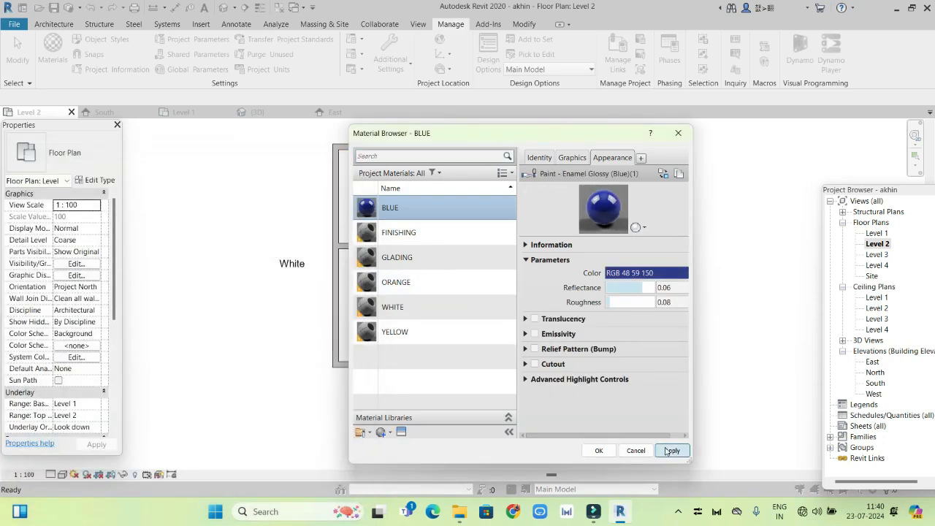
{"action": "left_click", "coordinate": [672, 451]}
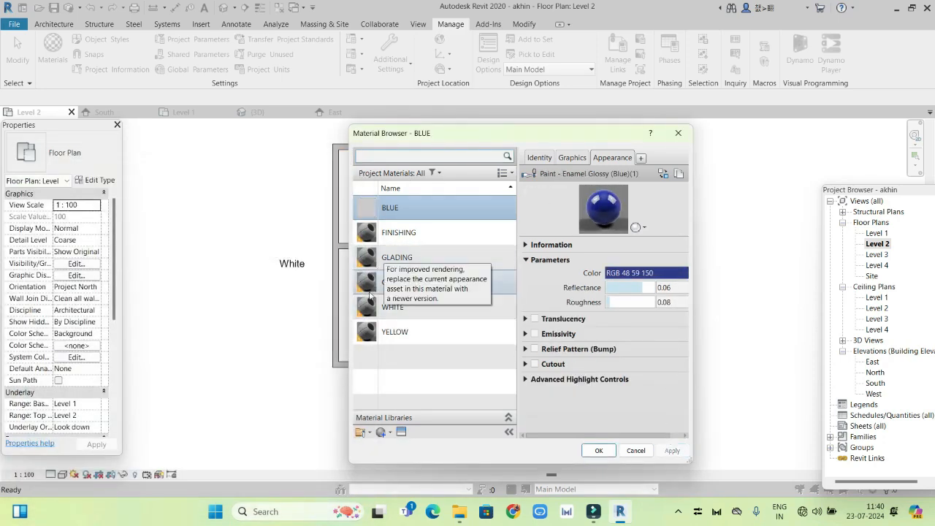
Search the assets for an orange paint and apply the Sienna wall paint as the ORANGE material's appearance.
{"action": "left_click", "coordinate": [433, 288]}
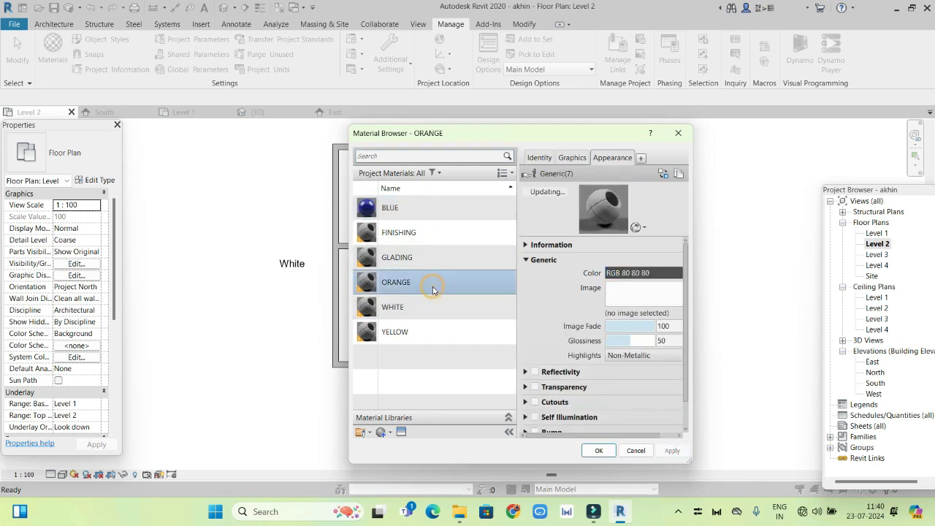
{"action": "left_click", "coordinate": [401, 432]}
{"action": "left_click", "coordinate": [168, 182]}
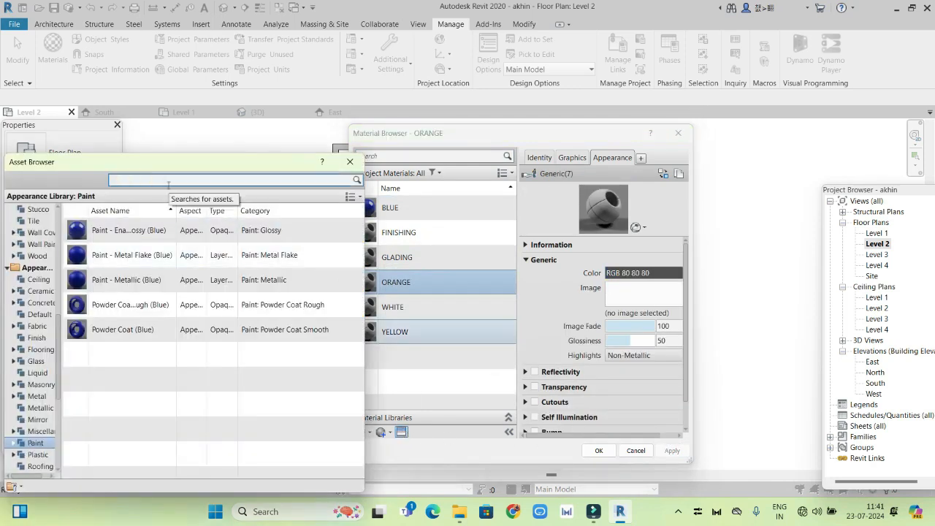
{"action": "type", "text": "O"}
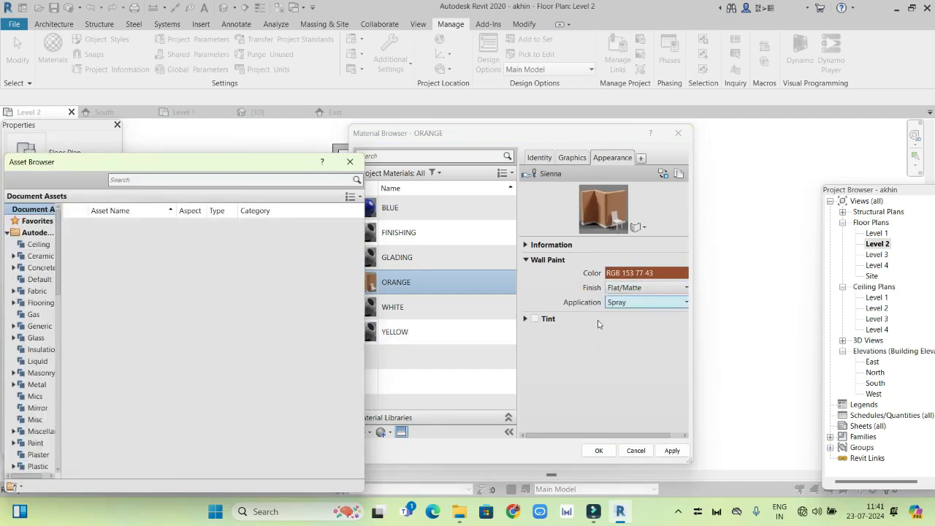
{"action": "left_click", "coordinate": [670, 451]}
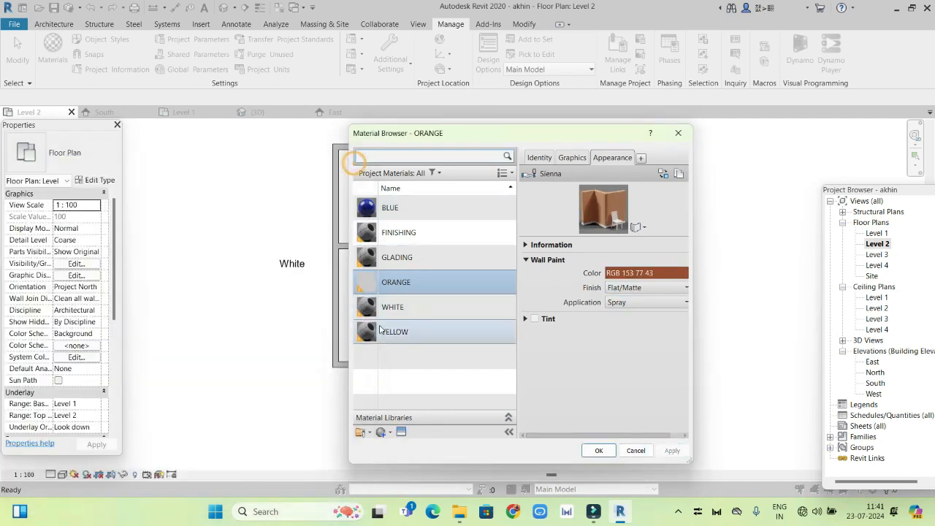
Replace the WHITE material's appearance with the White asset from the Paint category of the Appearance Library.
{"action": "left_click", "coordinate": [415, 313]}
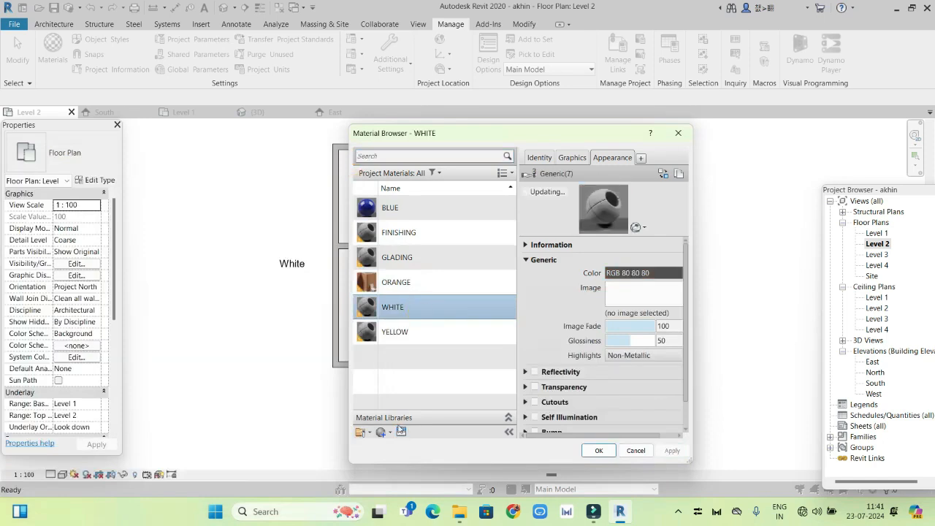
{"action": "left_click", "coordinate": [401, 432]}
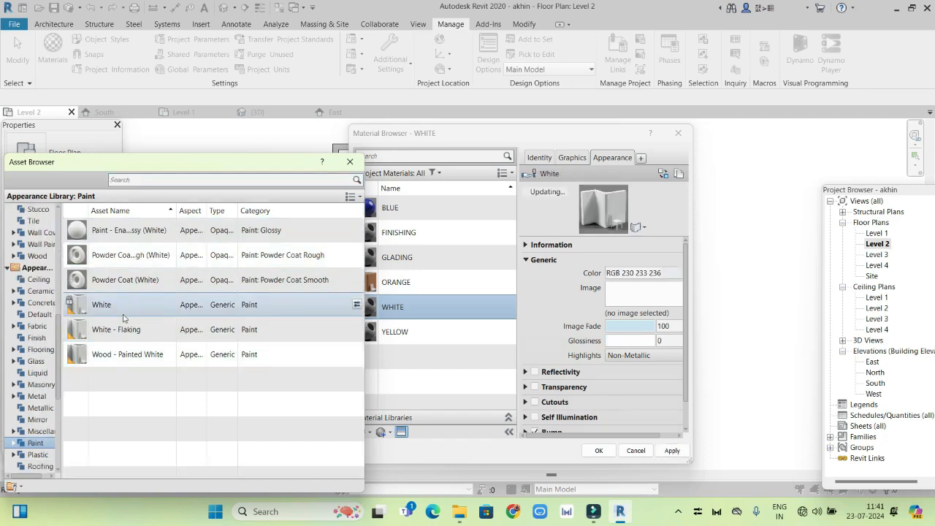
{"action": "double_click", "coordinate": [271, 315]}
{"action": "left_click", "coordinate": [352, 170]}
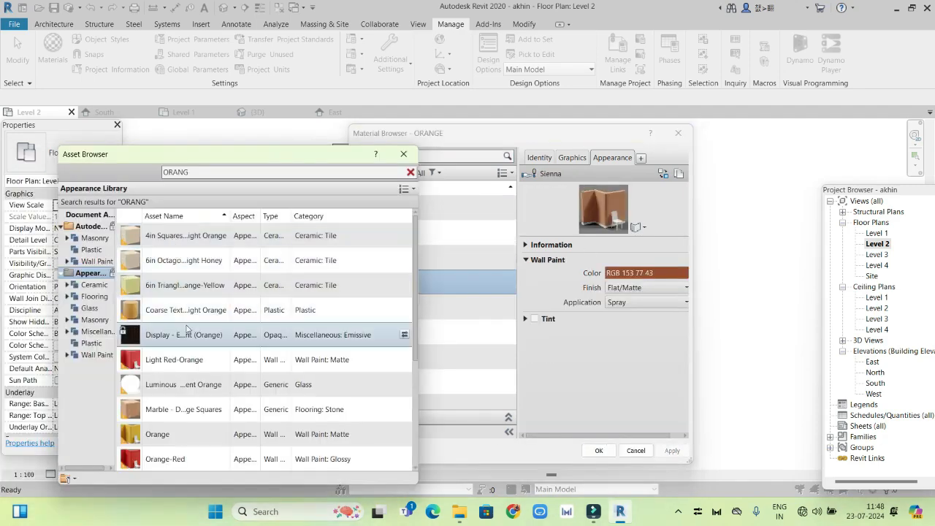
Examine the ORANG search results and the Paint category for an alternative ORANGE appearance, and close the browsers.
{"action": "scroll", "coordinate": [187, 330], "scroll_direction": "down", "scroll_amount": 2}
{"action": "scroll", "coordinate": [186, 330], "scroll_direction": "up", "scroll_amount": 1}
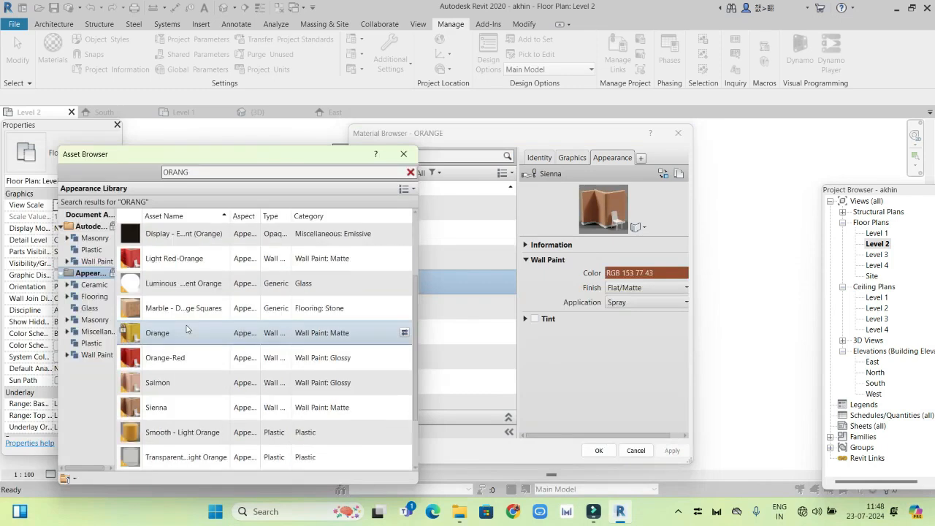
{"action": "scroll", "coordinate": [187, 329], "scroll_direction": "up", "scroll_amount": 3}
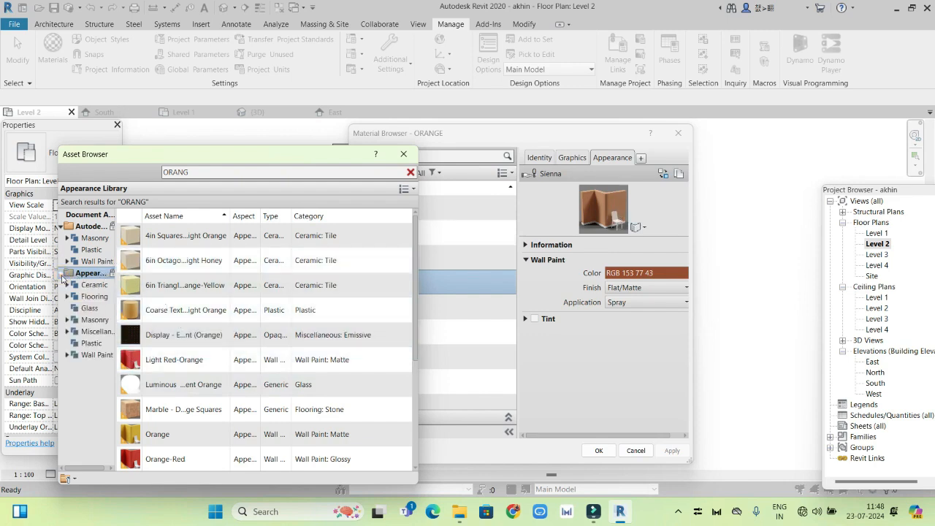
{"action": "double_click", "coordinate": [203, 173]}
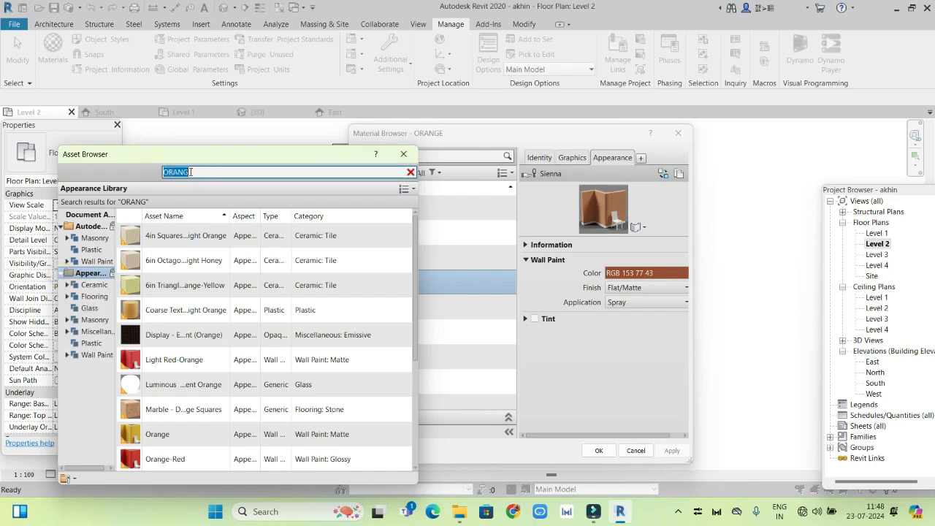
{"action": "key", "text": "BackSpace"}
{"action": "scroll", "coordinate": [89, 366], "scroll_direction": "down", "scroll_amount": 7}
{"action": "left_click", "coordinate": [89, 366]}
{"action": "scroll", "coordinate": [256, 314], "scroll_direction": "down", "scroll_amount": 1}
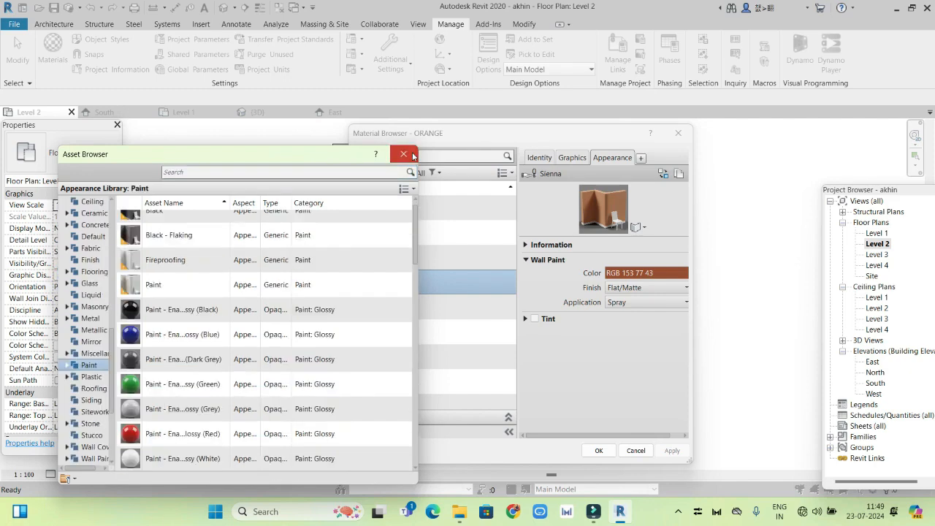
{"action": "left_click", "coordinate": [413, 156]}
{"action": "key", "text": "Escape"}
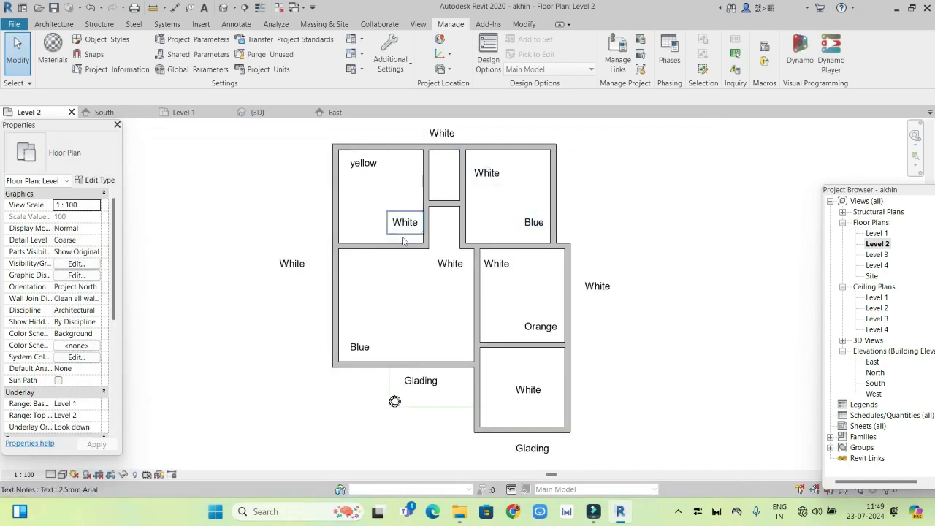
Change the Orange text note in the floor plan to VIOLET.
{"action": "double_click", "coordinate": [527, 327]}
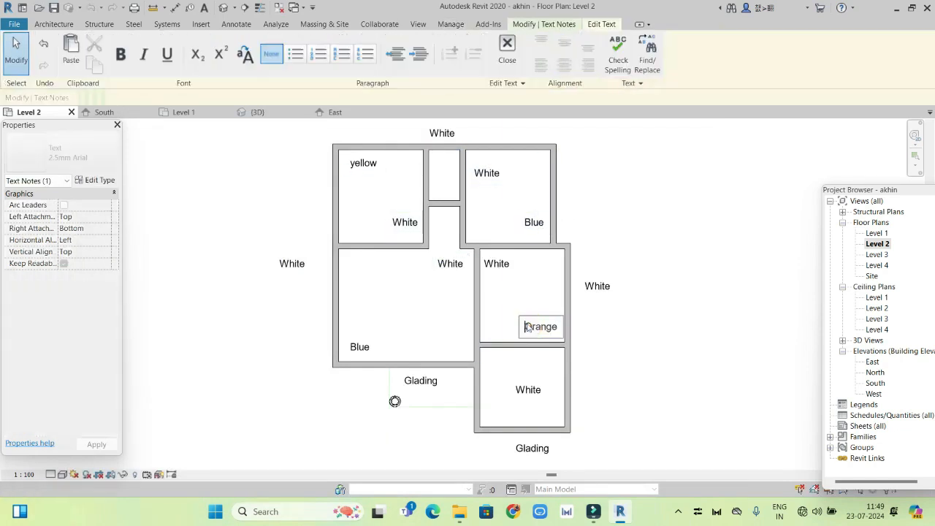
{"action": "double_click", "coordinate": [527, 327]}
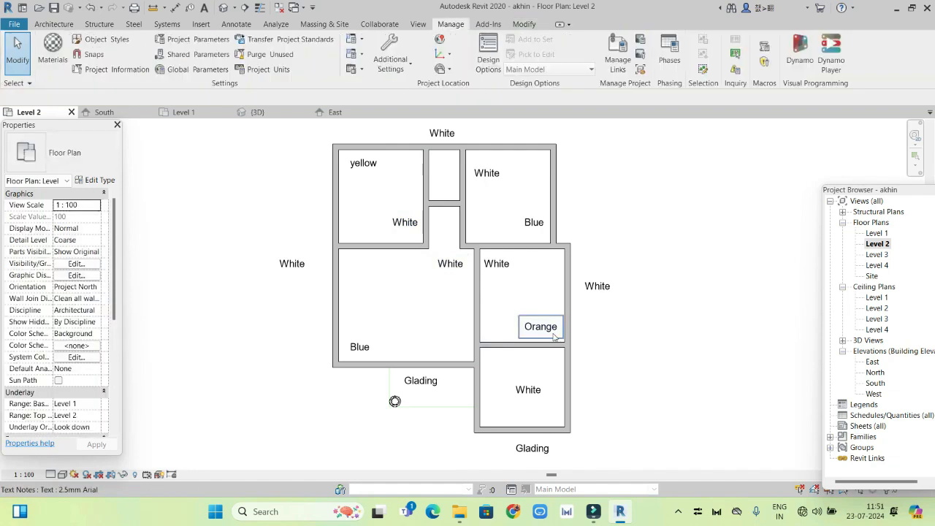
{"action": "double_click", "coordinate": [551, 334]}
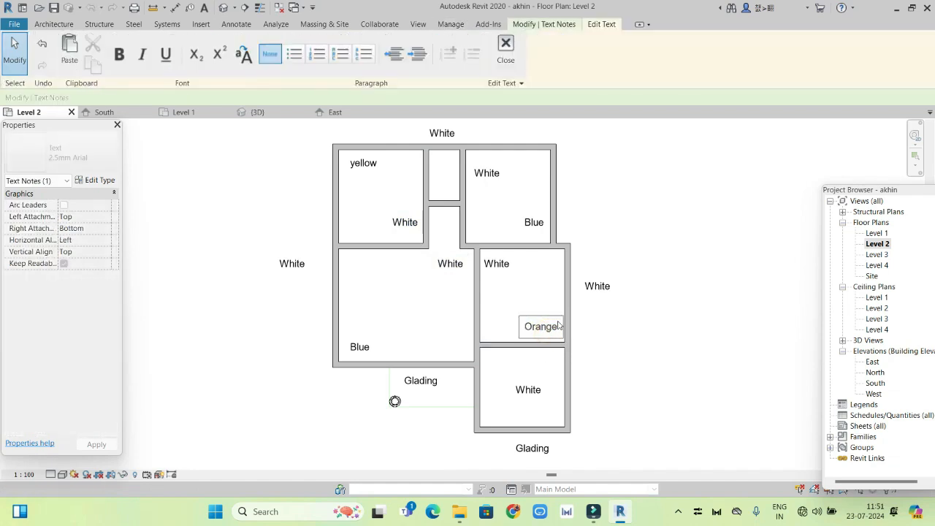
{"action": "left_click_drag", "start_coordinate": [560, 327], "coordinate": [529, 328]}
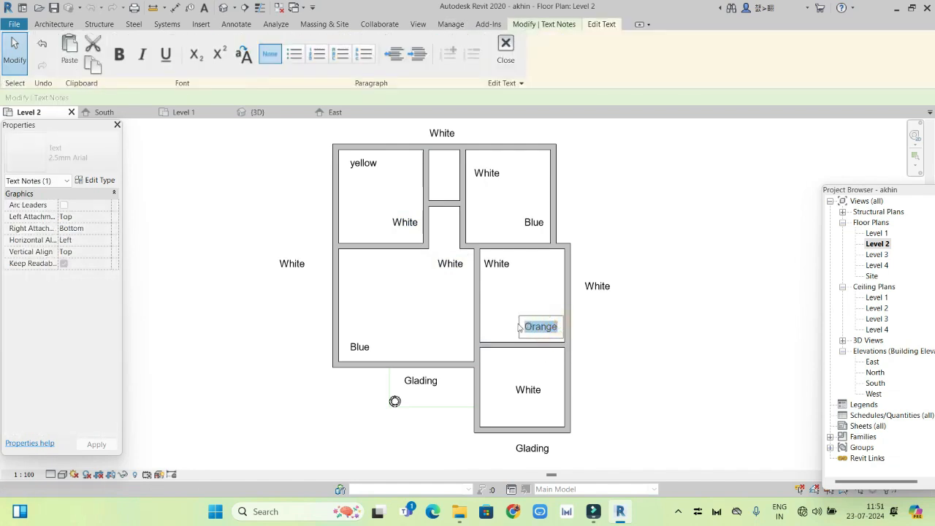
{"action": "type", "text": "V"}
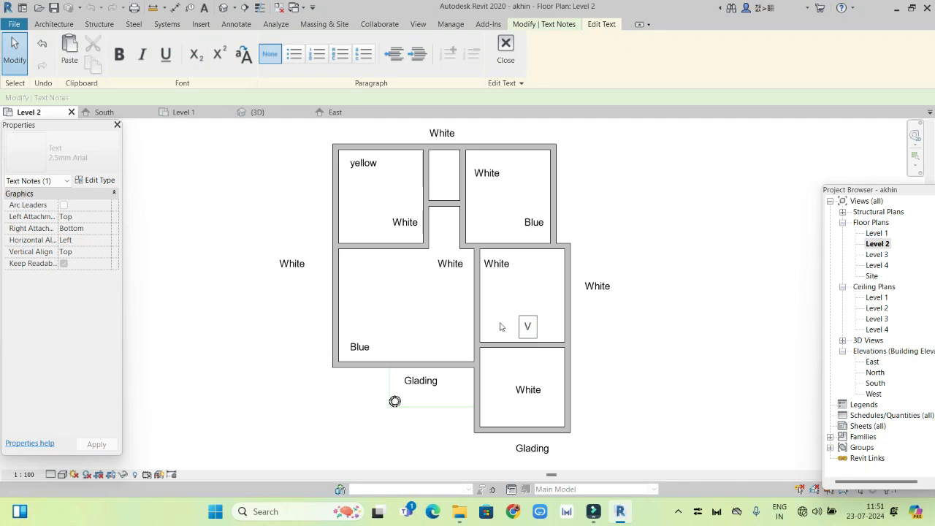
{"action": "type", "text": "IOLET"}
{"action": "left_click", "coordinate": [581, 336]}
{"action": "right_click", "coordinate": [603, 349]}
{"action": "left_click", "coordinate": [628, 88]}
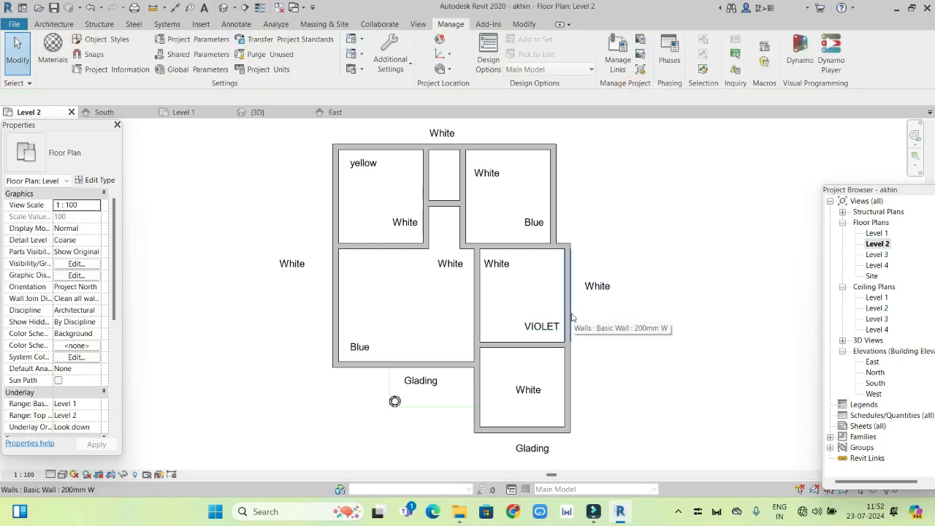
Search the Appearance Library for VIOLET and replace the ORANGE material's appearance with the matte Violet wall paint.
{"action": "left_click", "coordinate": [41, 49]}
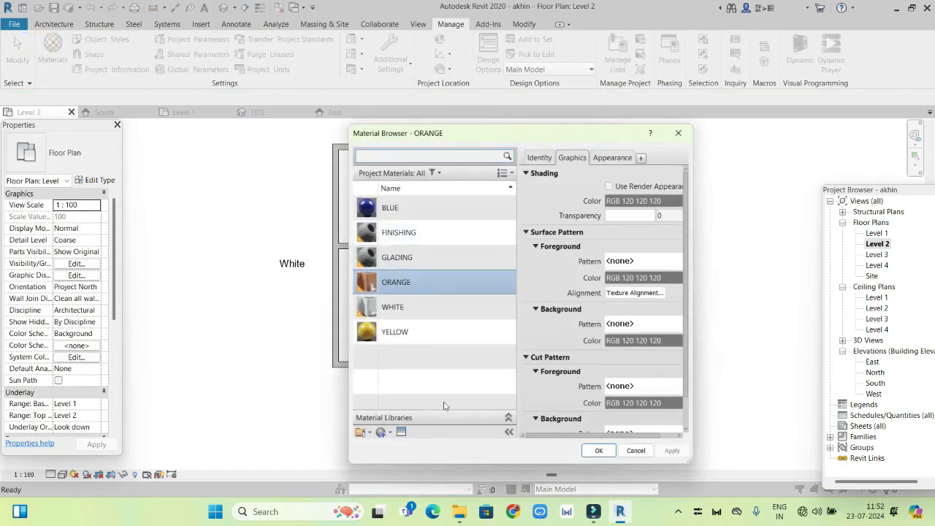
{"action": "left_click", "coordinate": [401, 432]}
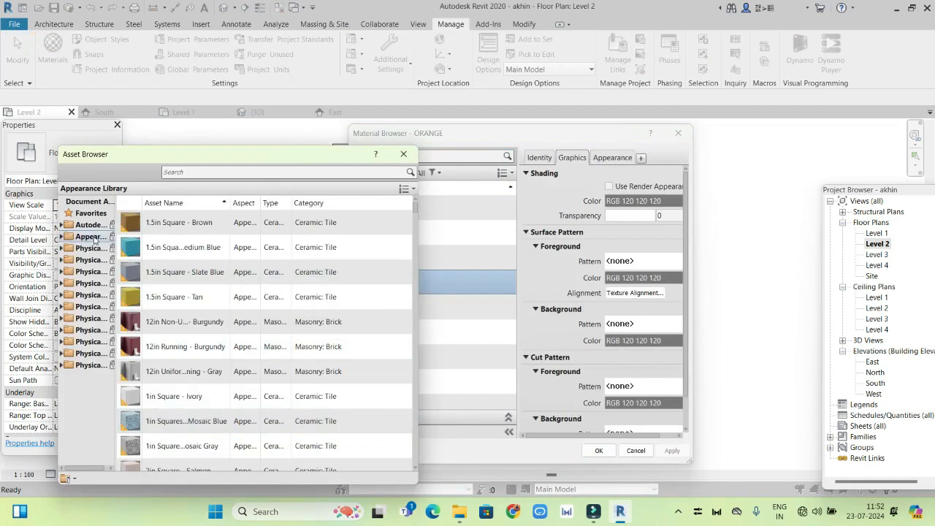
{"action": "double_click", "coordinate": [71, 238]}
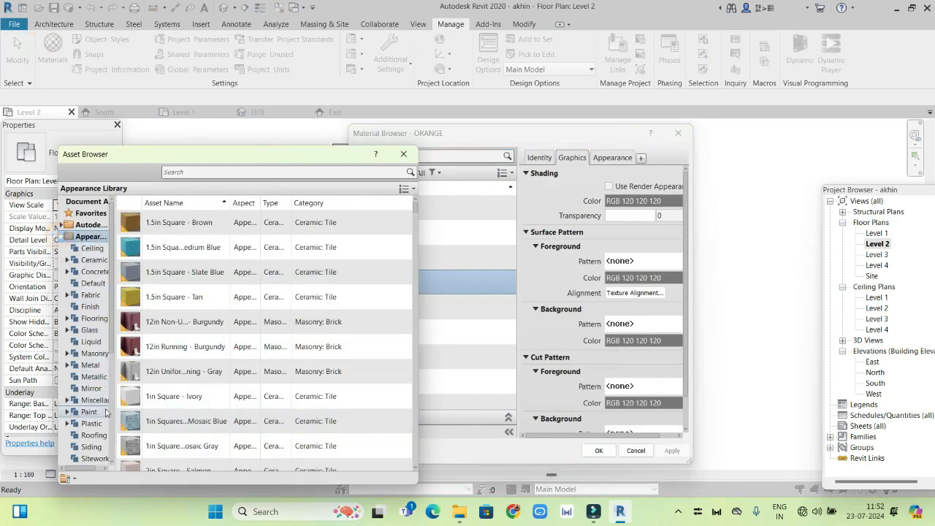
{"action": "double_click", "coordinate": [79, 413]}
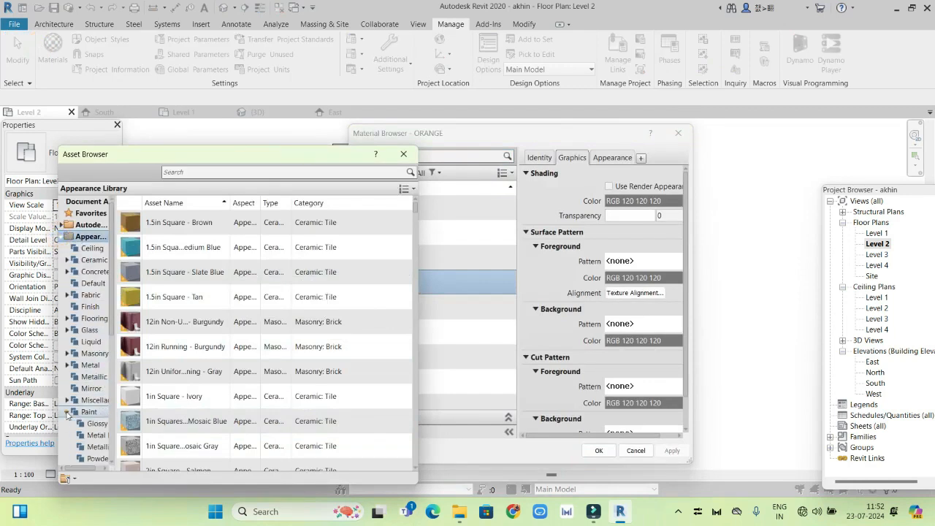
{"action": "left_click", "coordinate": [202, 172]}
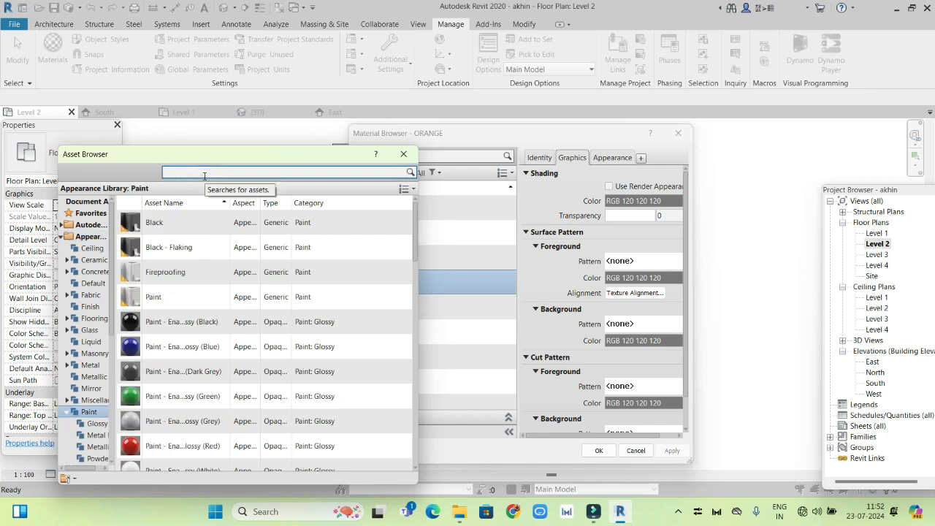
{"action": "type", "text": "VIOLET"}
{"action": "key", "text": "Return"}
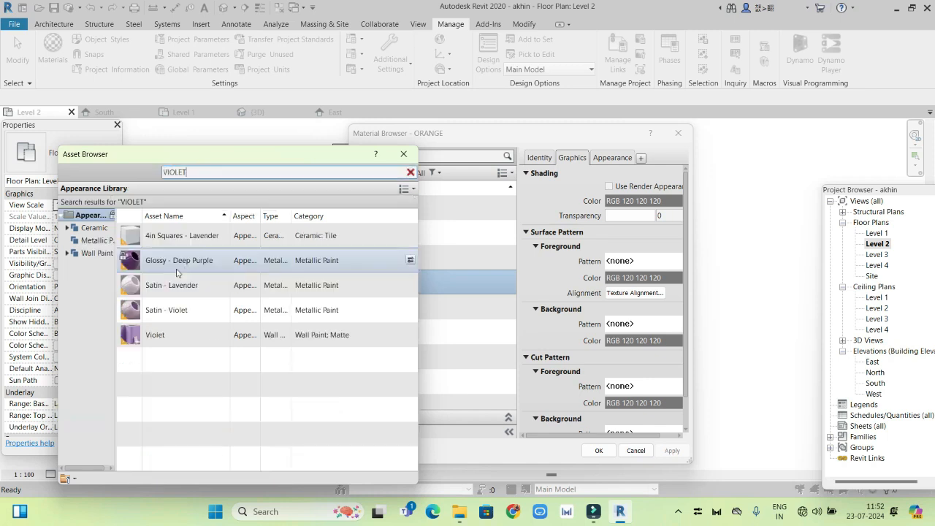
{"action": "double_click", "coordinate": [183, 335]}
{"action": "left_click", "coordinate": [394, 160]}
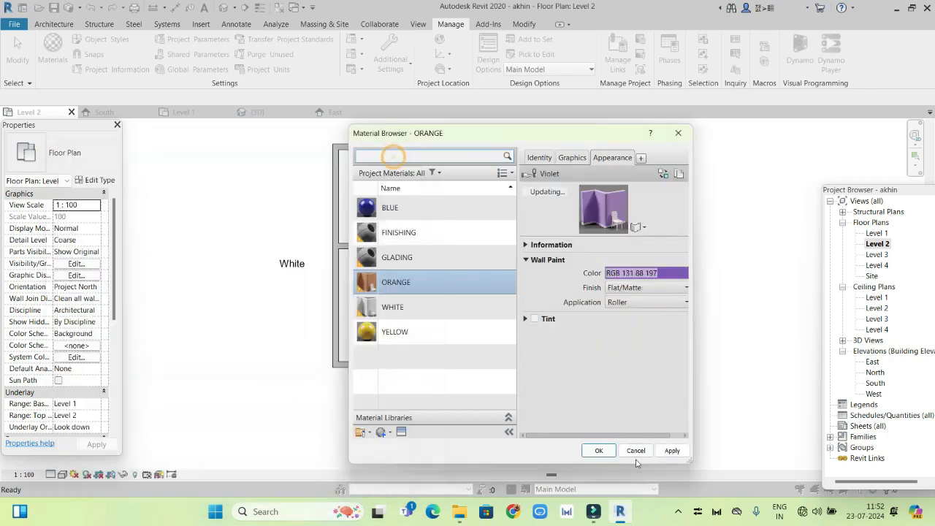
{"action": "left_click", "coordinate": [670, 451]}
{"action": "left_click", "coordinate": [633, 451]}
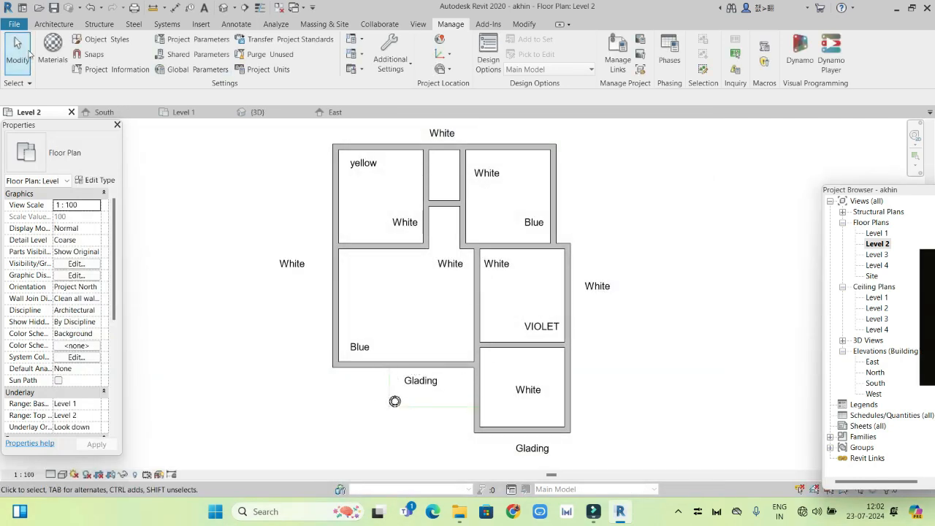
Set the FINISHING material's generic appearance colour to white, RGB 255 255 255.
{"action": "left_click", "coordinate": [52, 50]}
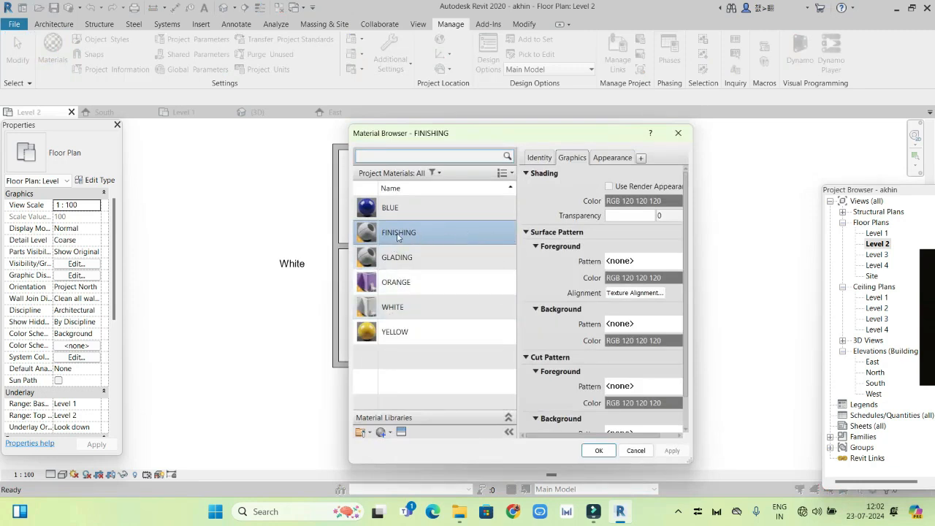
{"action": "left_click", "coordinate": [621, 202]}
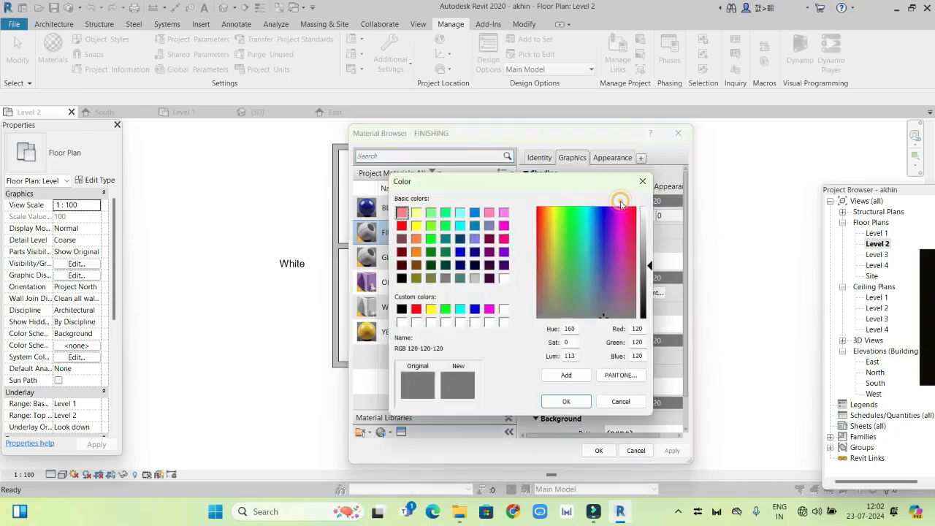
{"action": "left_click", "coordinate": [643, 181]}
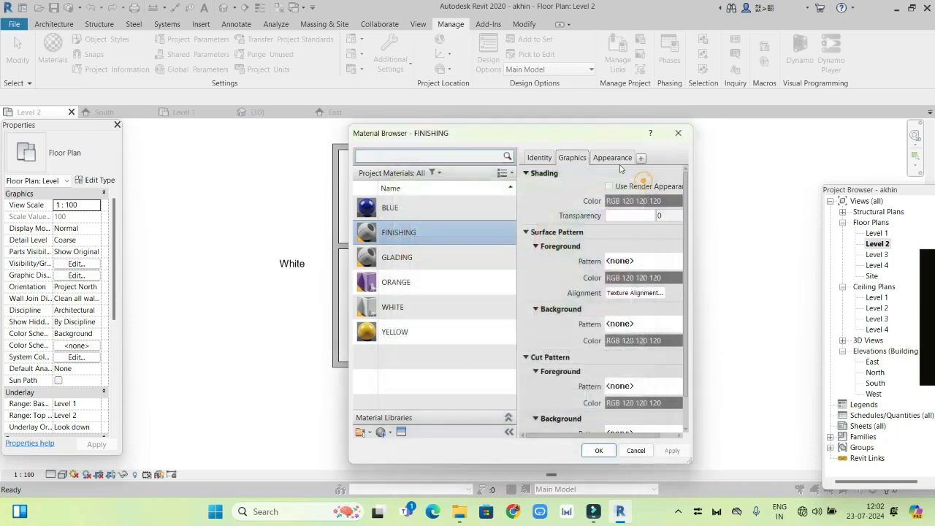
{"action": "left_click", "coordinate": [613, 157]}
{"action": "left_click", "coordinate": [646, 271]}
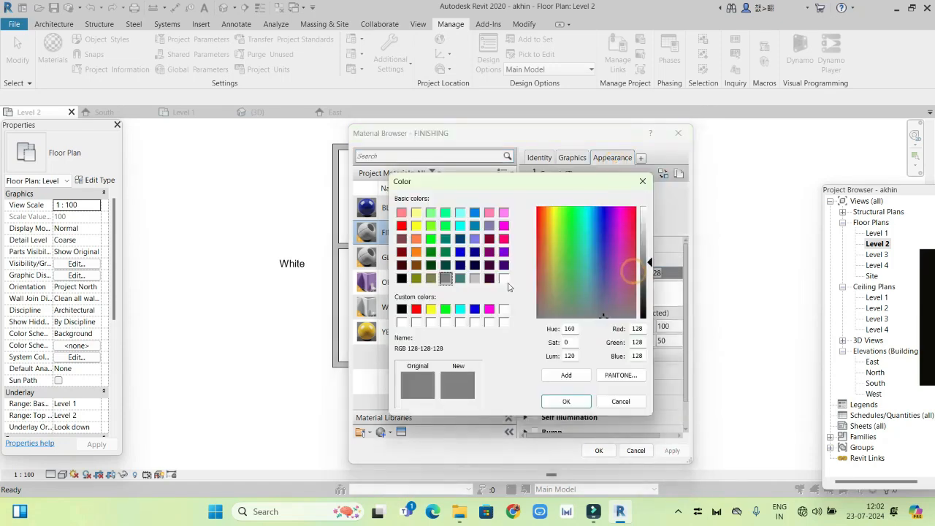
{"action": "left_click", "coordinate": [504, 279]}
{"action": "left_click", "coordinate": [566, 401]}
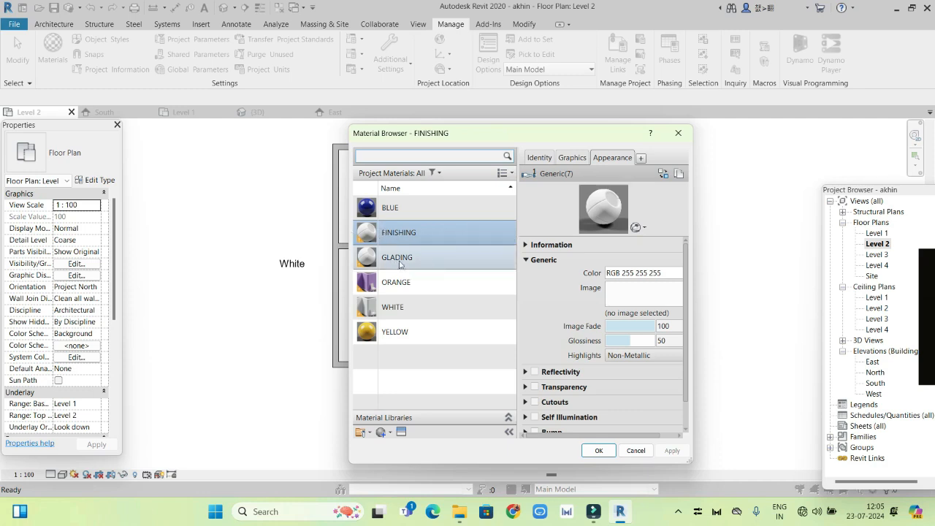
Search the Wall Covering assets for STONE and apply Wall Stones as the GLADING material's appearance.
{"action": "left_click", "coordinate": [472, 261]}
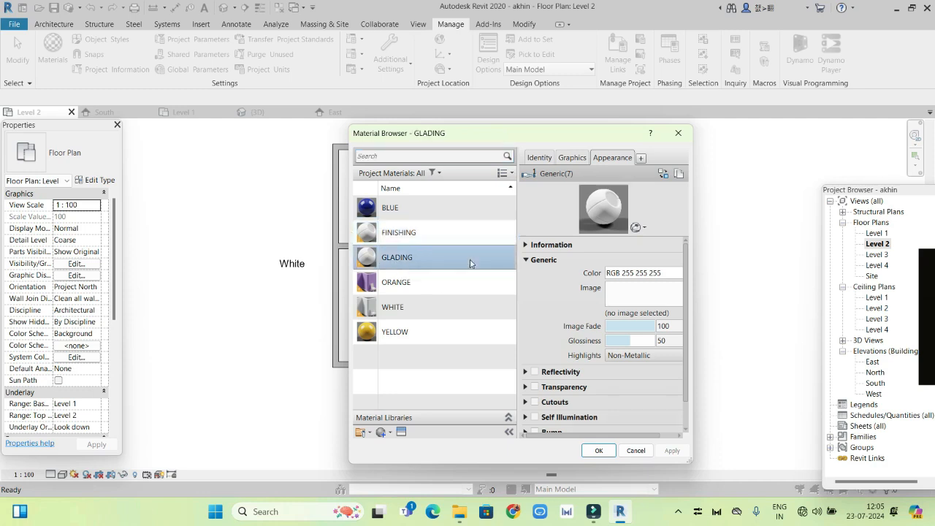
{"action": "left_click", "coordinate": [400, 433]}
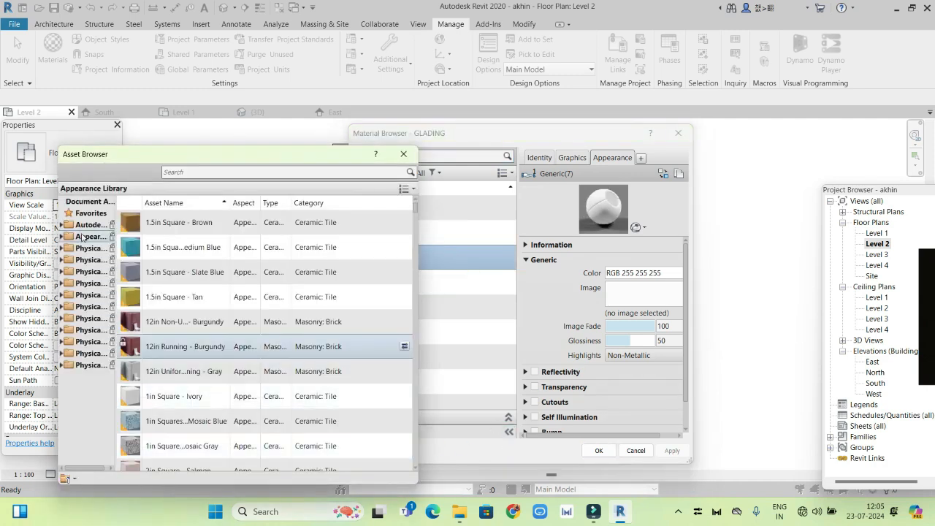
{"action": "left_click", "coordinate": [63, 237]}
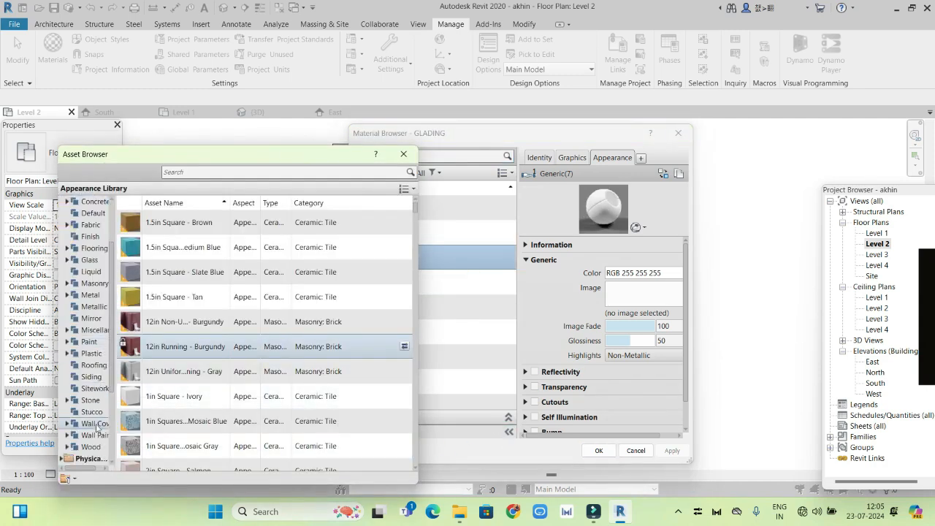
{"action": "left_click", "coordinate": [95, 427]}
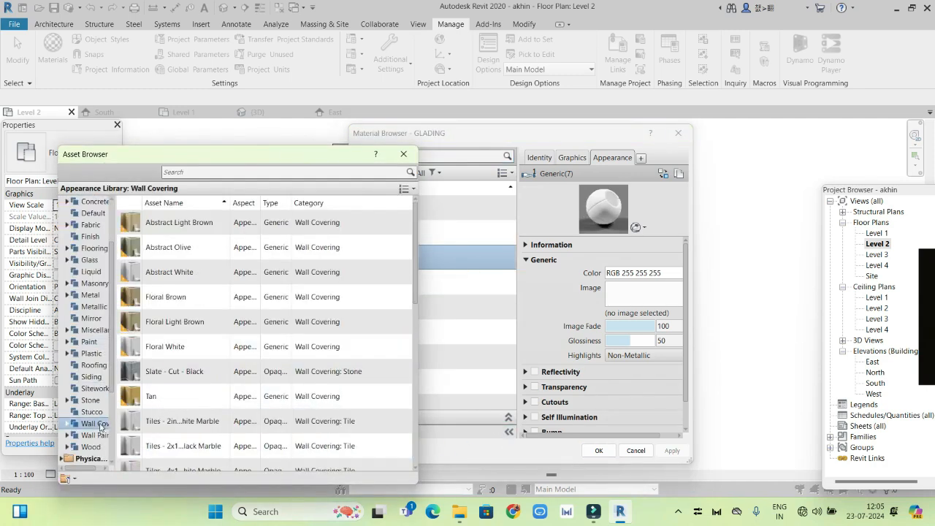
{"action": "left_click", "coordinate": [190, 175]}
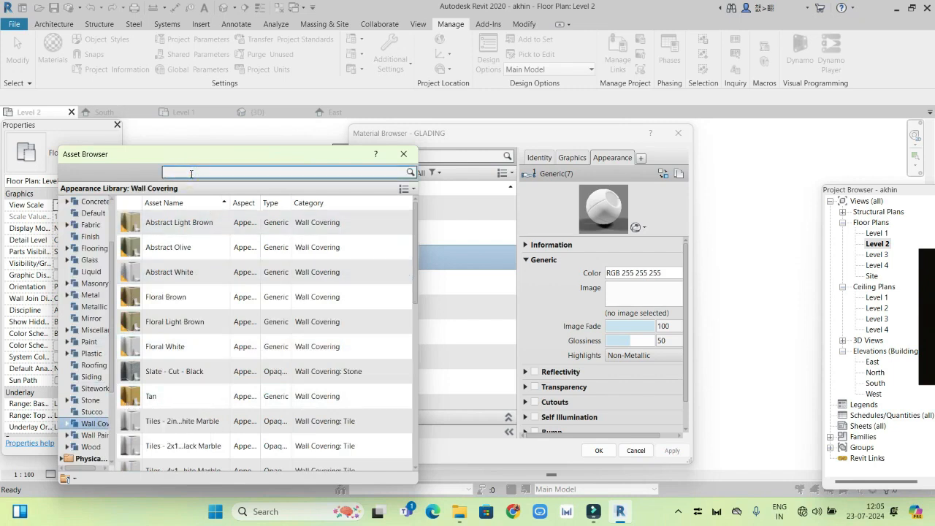
{"action": "type", "text": "S"}
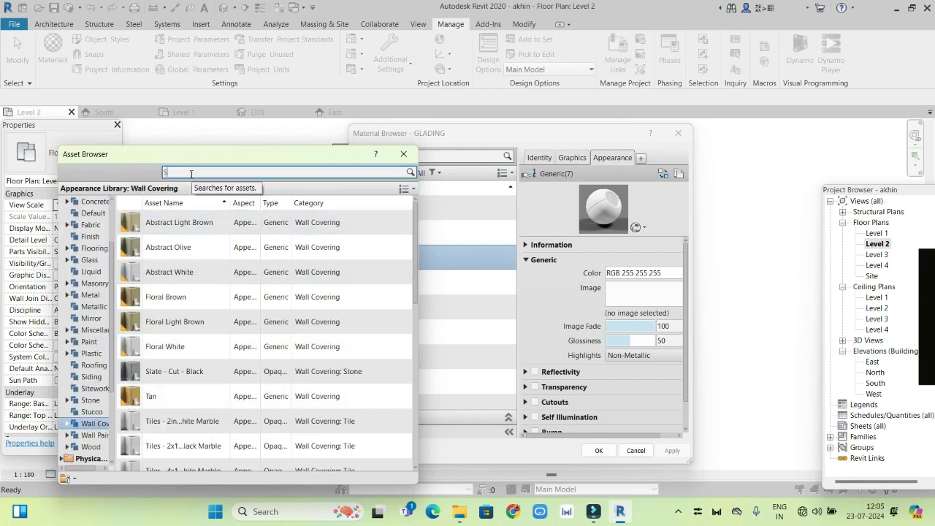
{"action": "type", "text": "TONE"}
{"action": "key", "text": "Return"}
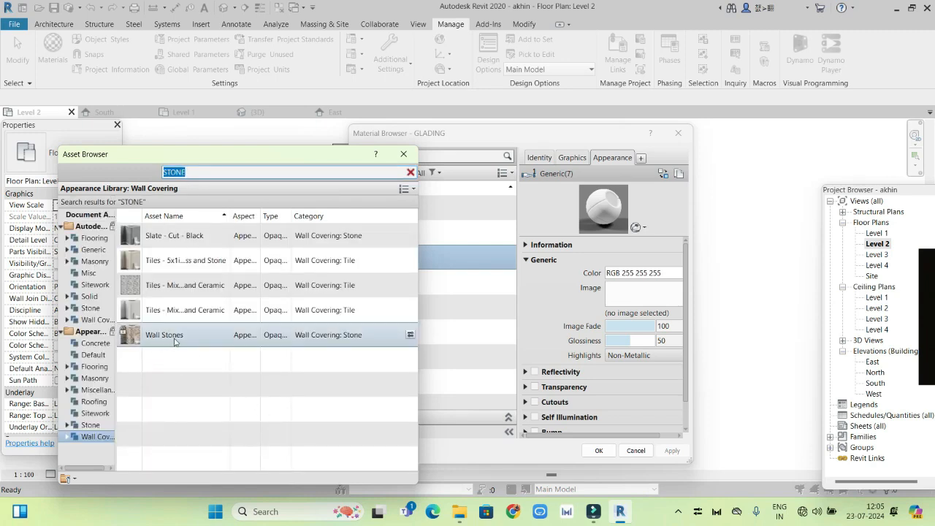
{"action": "double_click", "coordinate": [144, 337]}
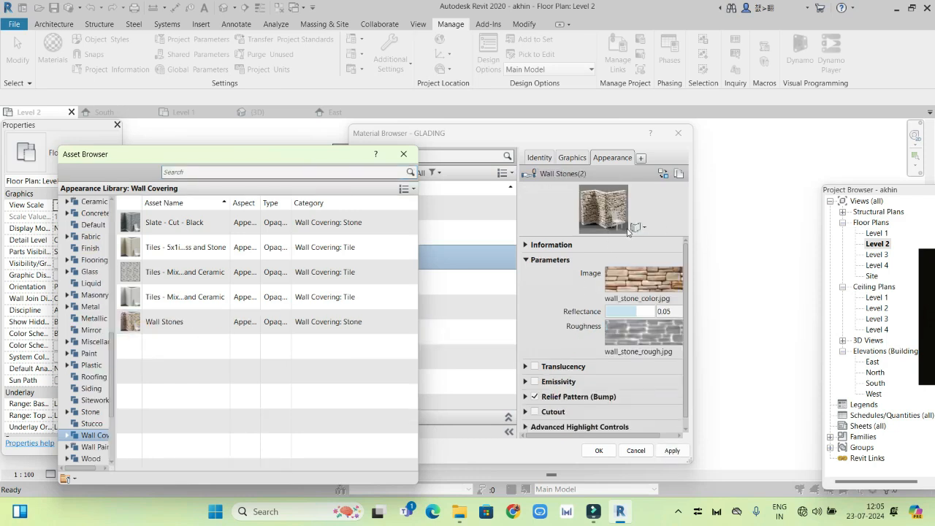
{"action": "left_click", "coordinate": [403, 154]}
{"action": "left_click", "coordinate": [662, 450]}
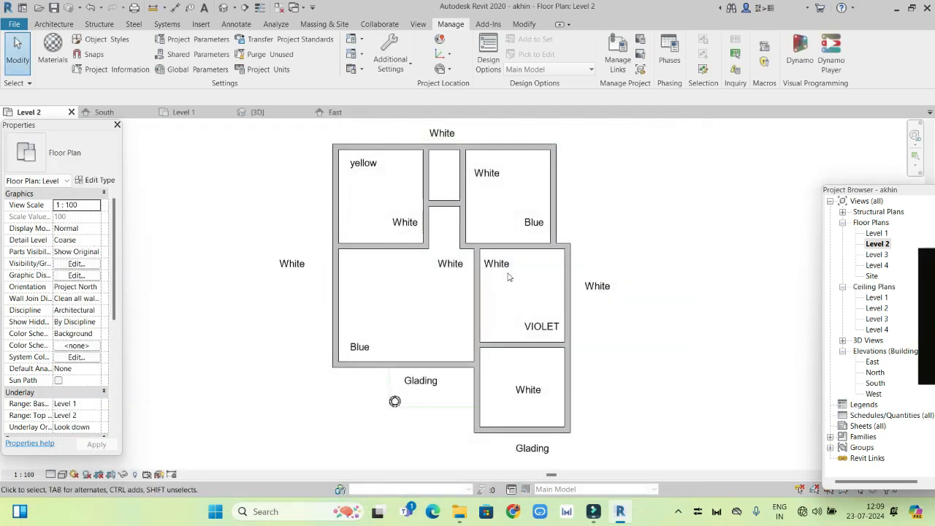
{"action": "scroll", "coordinate": [510, 277], "scroll_direction": "down", "scroll_amount": 2}
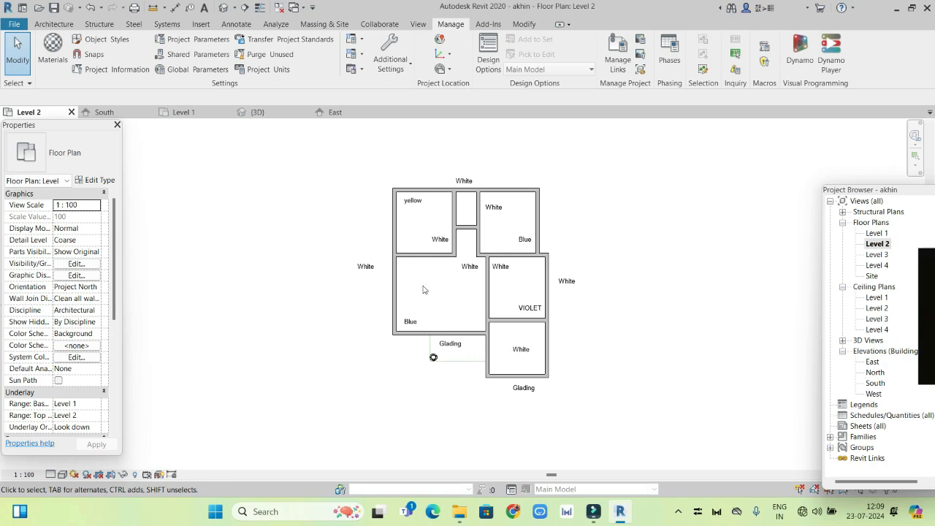
{"action": "scroll", "coordinate": [424, 290], "scroll_direction": "up", "scroll_amount": 2}
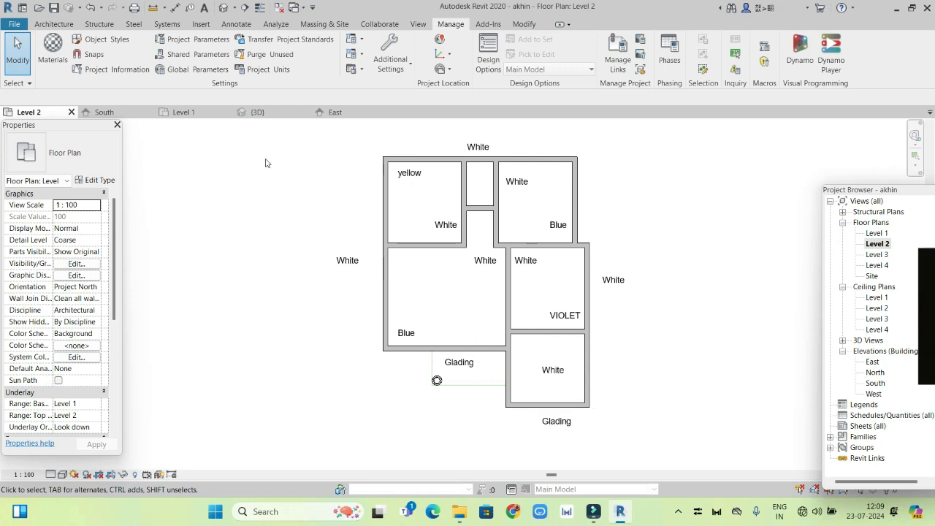
{"action": "left_click_drag", "start_coordinate": [298, 138], "coordinate": [675, 458]}
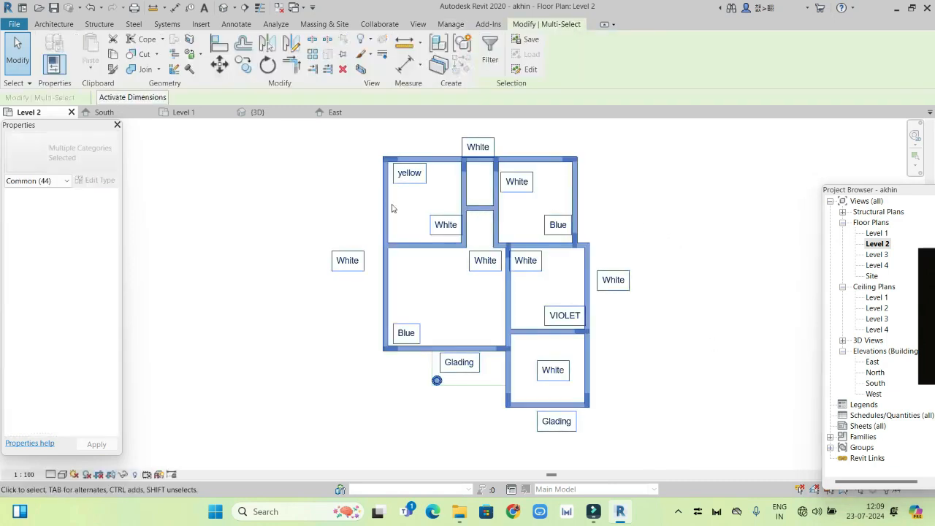
{"action": "left_click", "coordinate": [277, 151]}
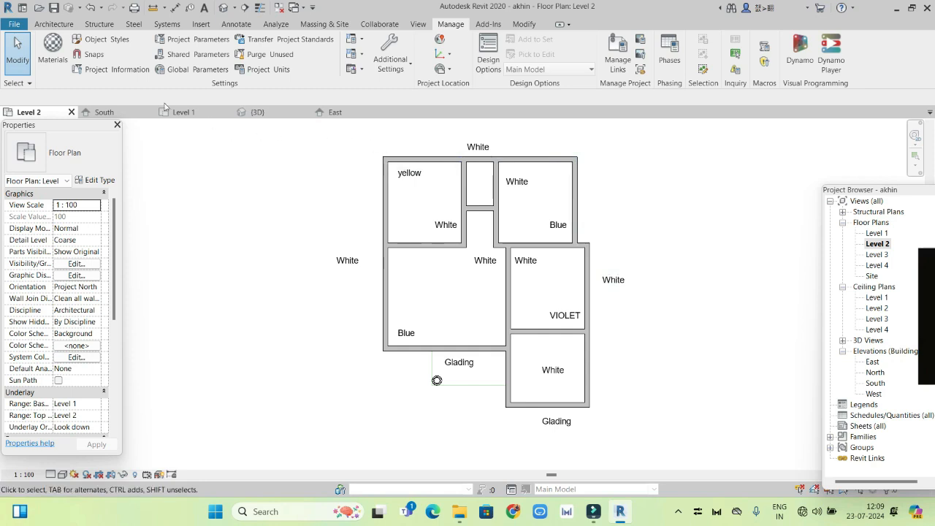
{"action": "left_click_drag", "start_coordinate": [328, 137], "coordinate": [675, 448]}
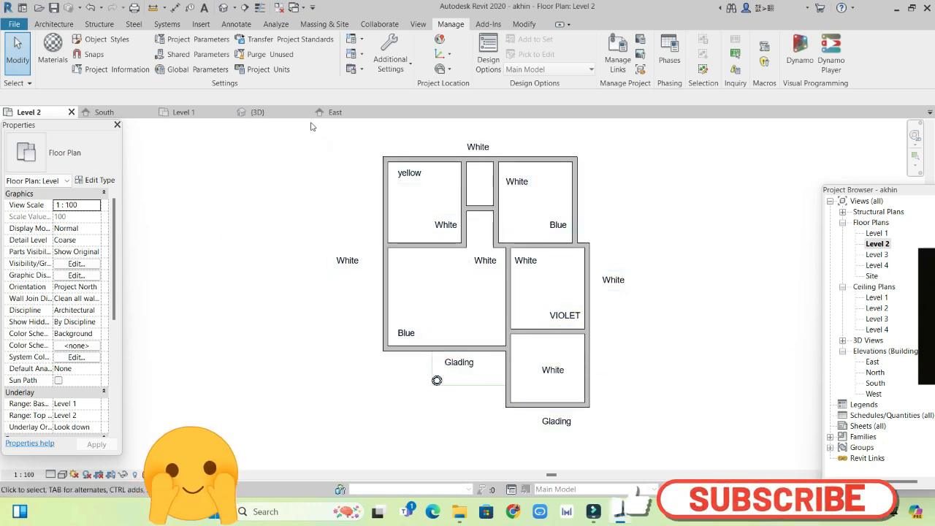
{"action": "left_click_drag", "start_coordinate": [296, 131], "coordinate": [695, 442]}
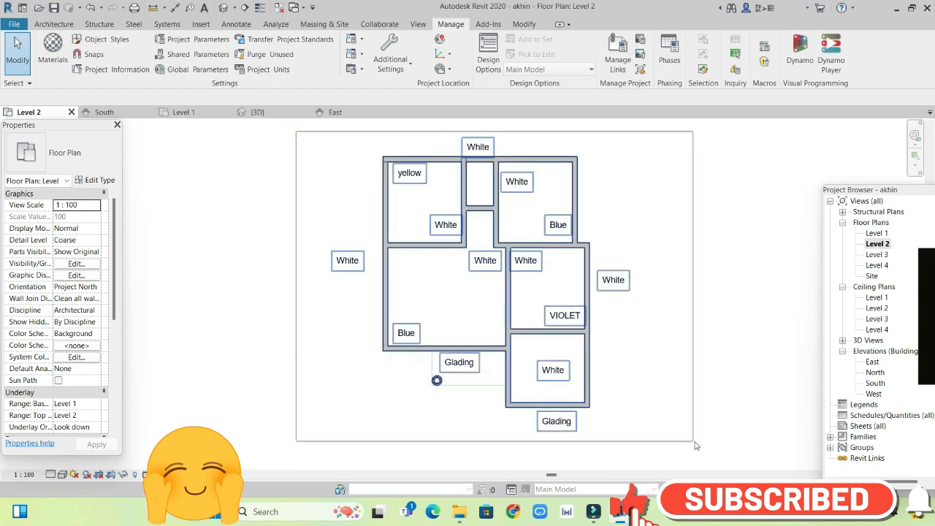